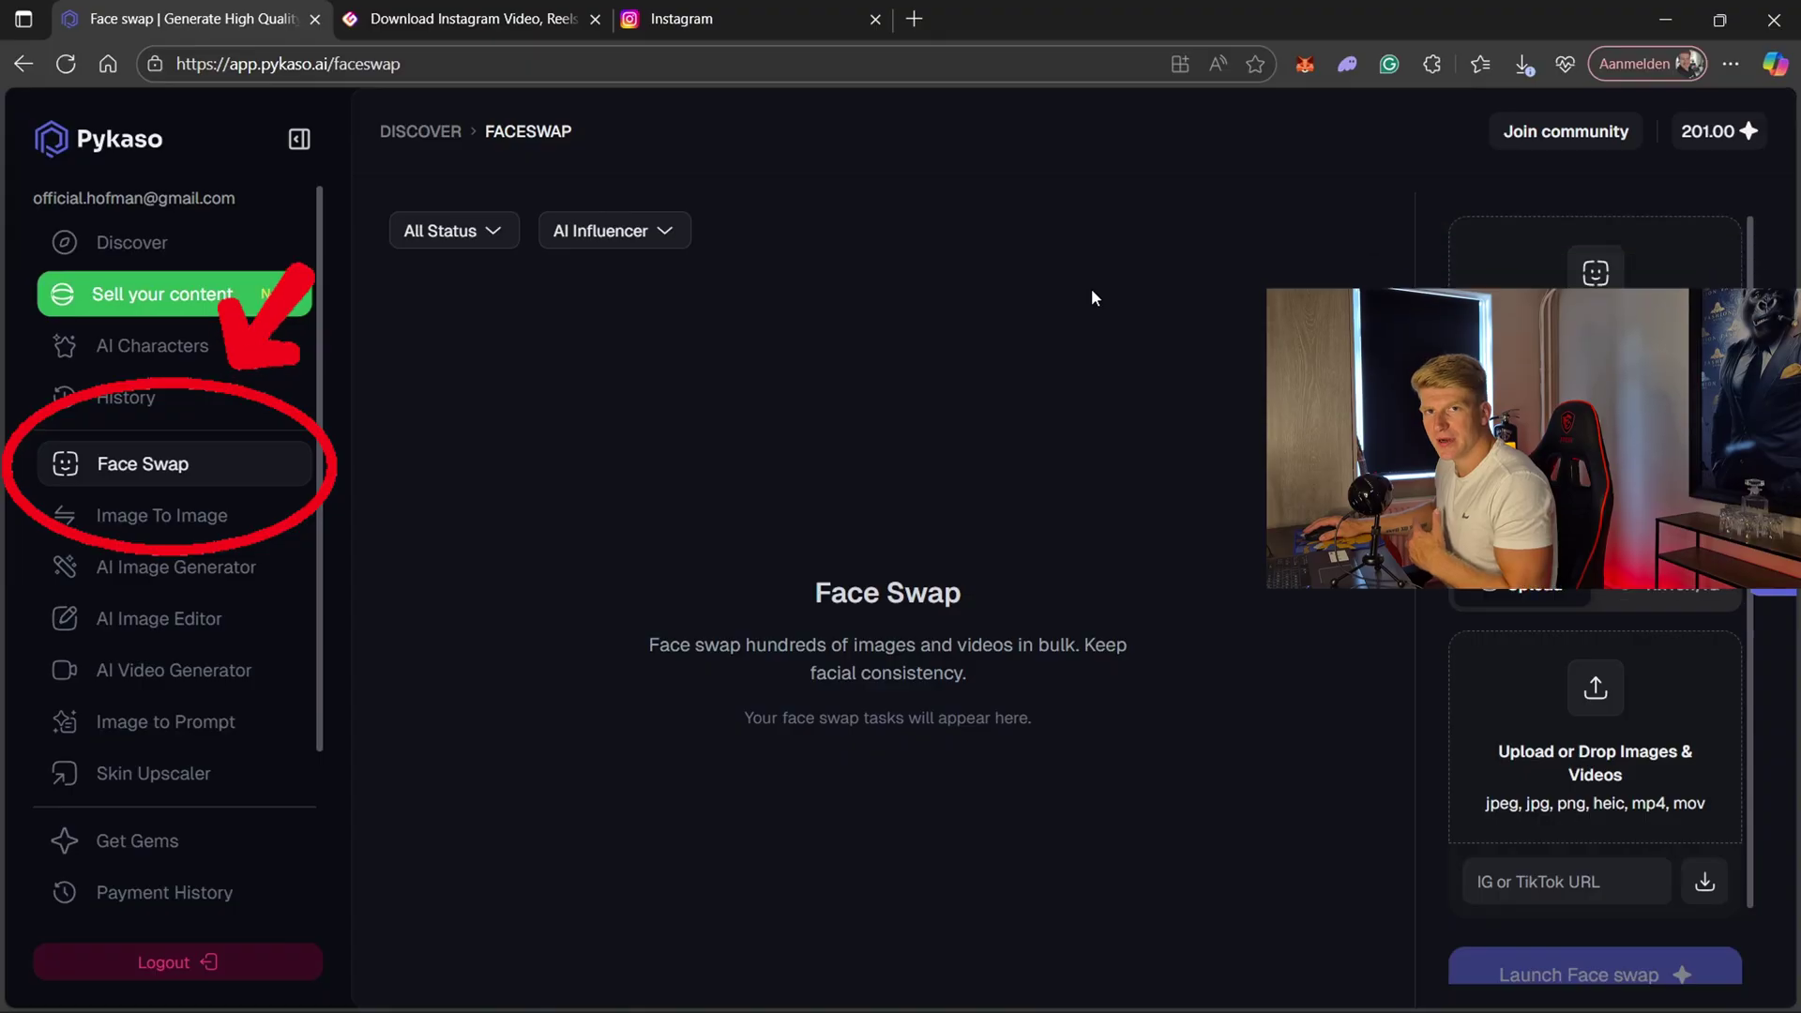
click(1704, 450)
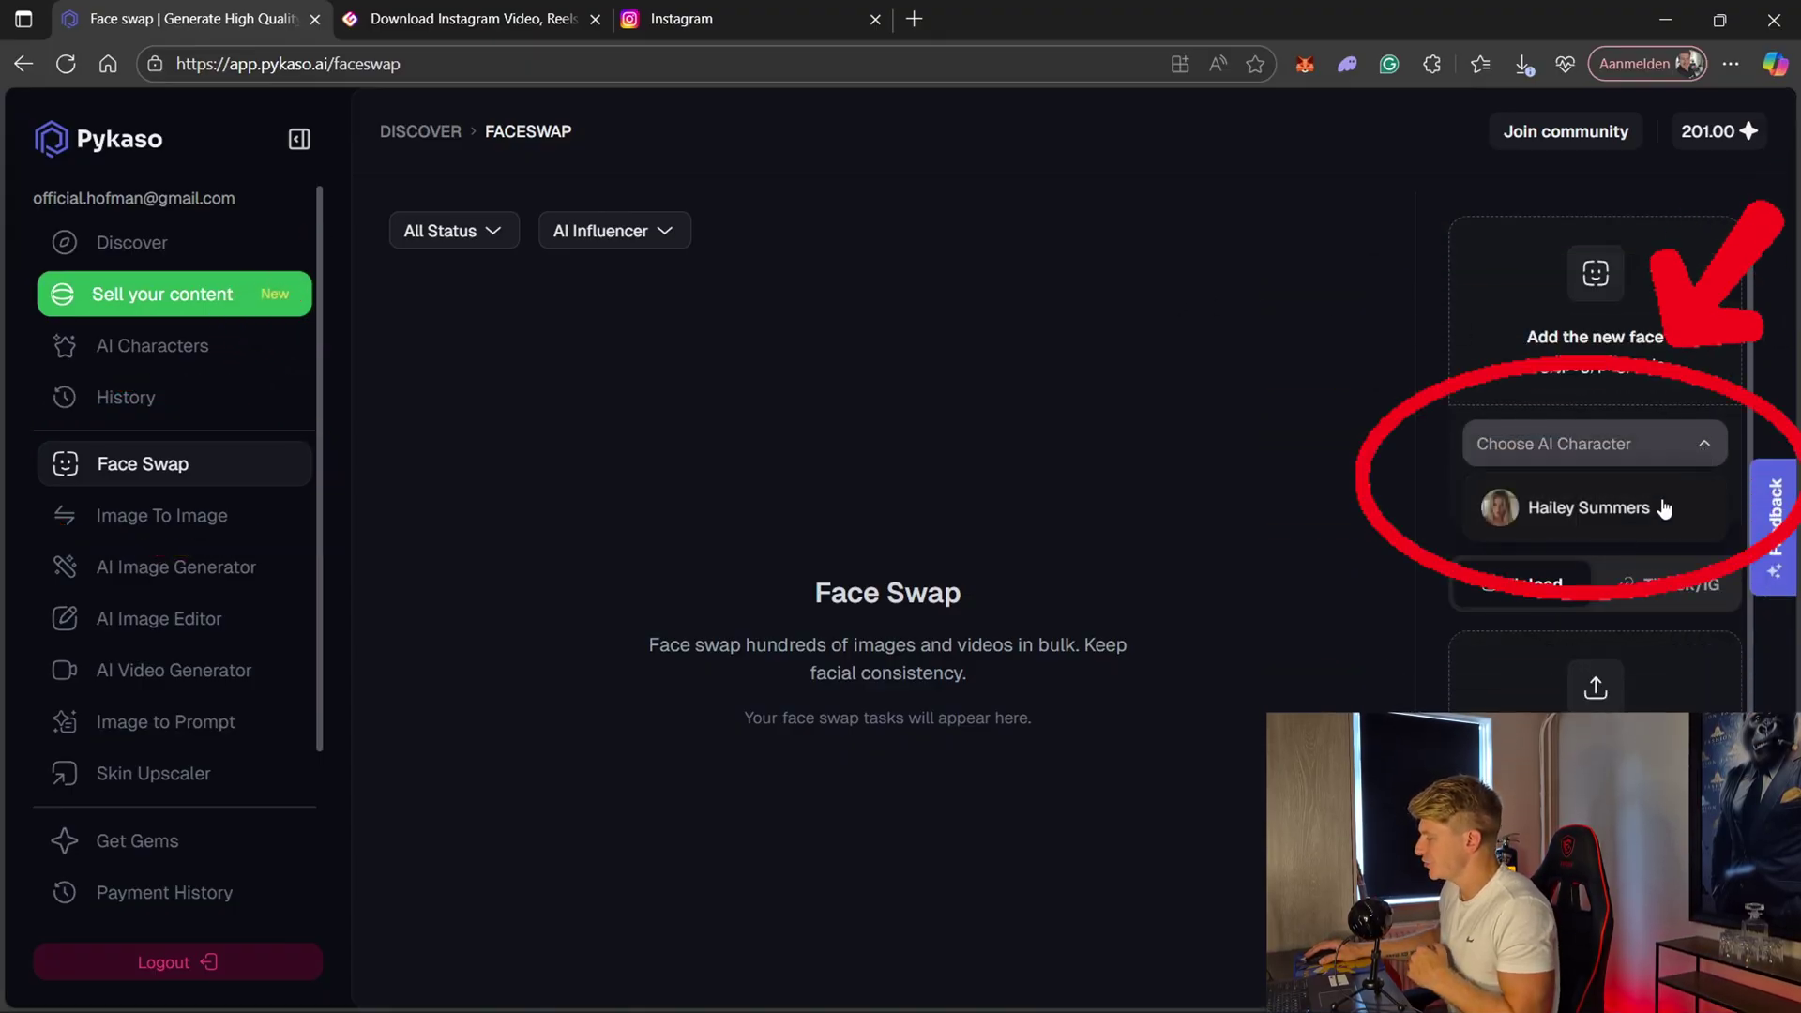
click(1608, 511)
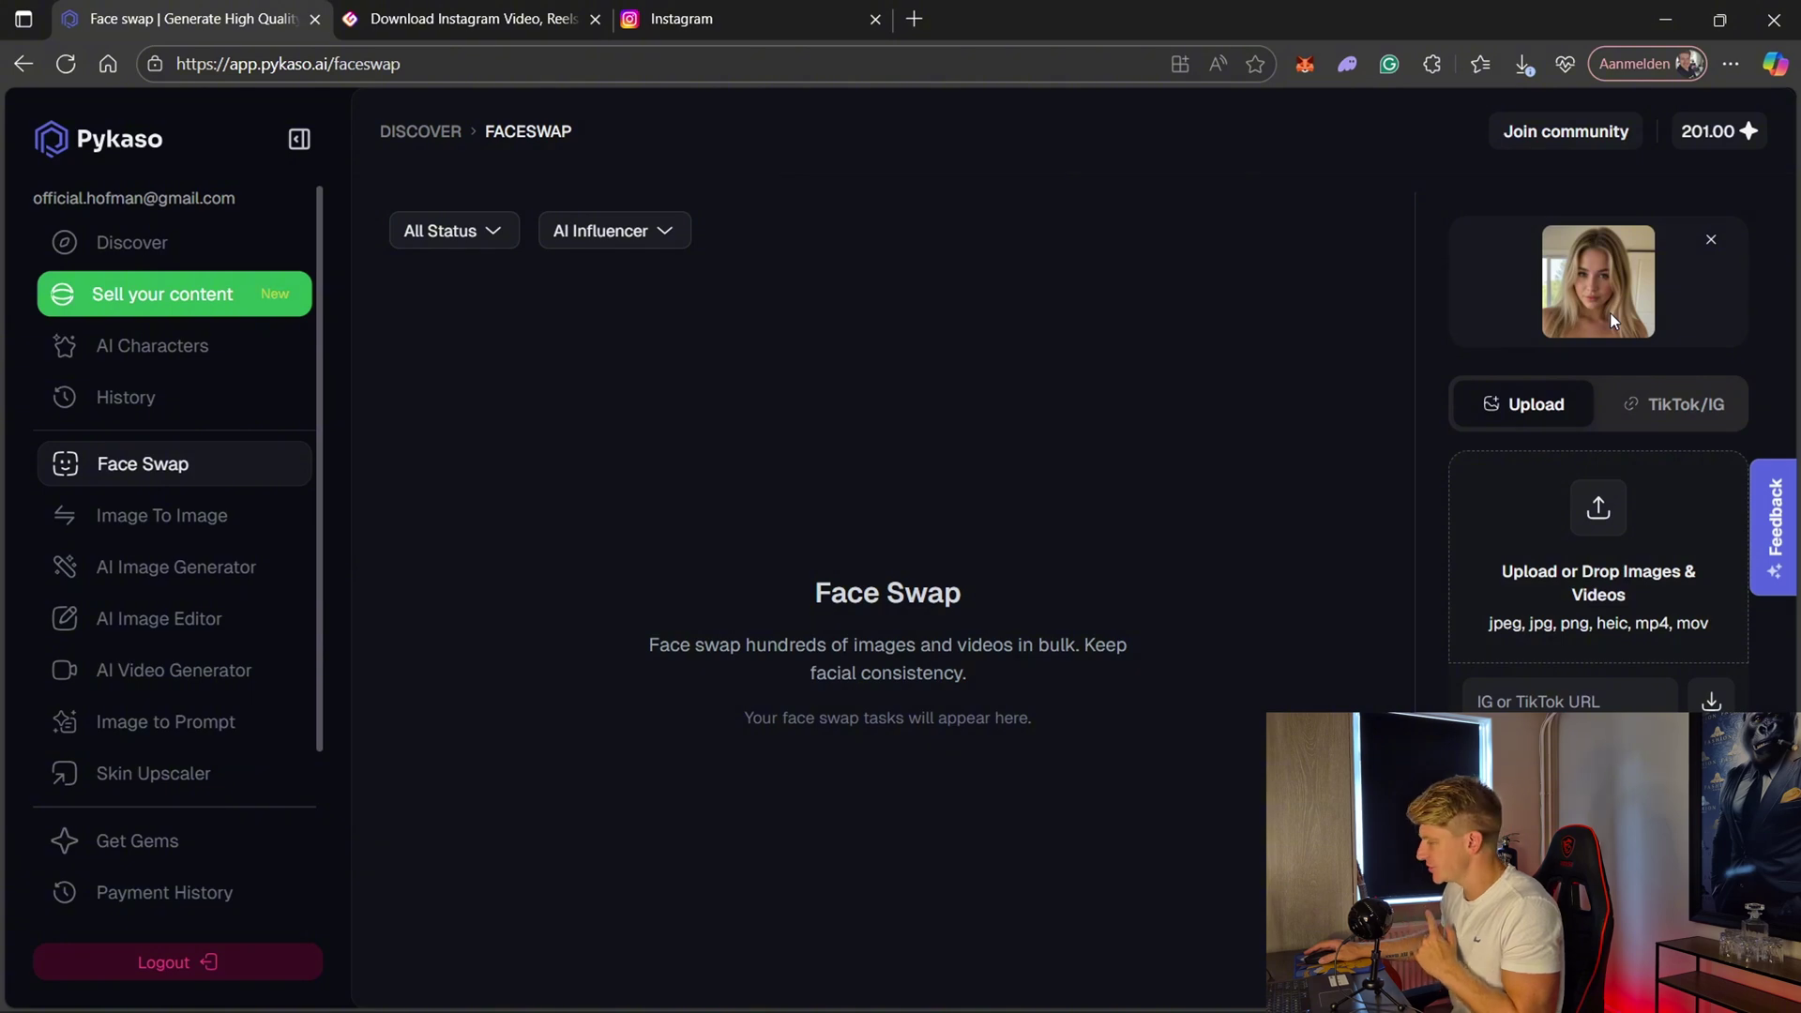
key(alt+Tab)
key(ctrl+a)
drag(791, 432, 1538, 564)
scroll(1591, 575, down, 5)
click(1635, 887)
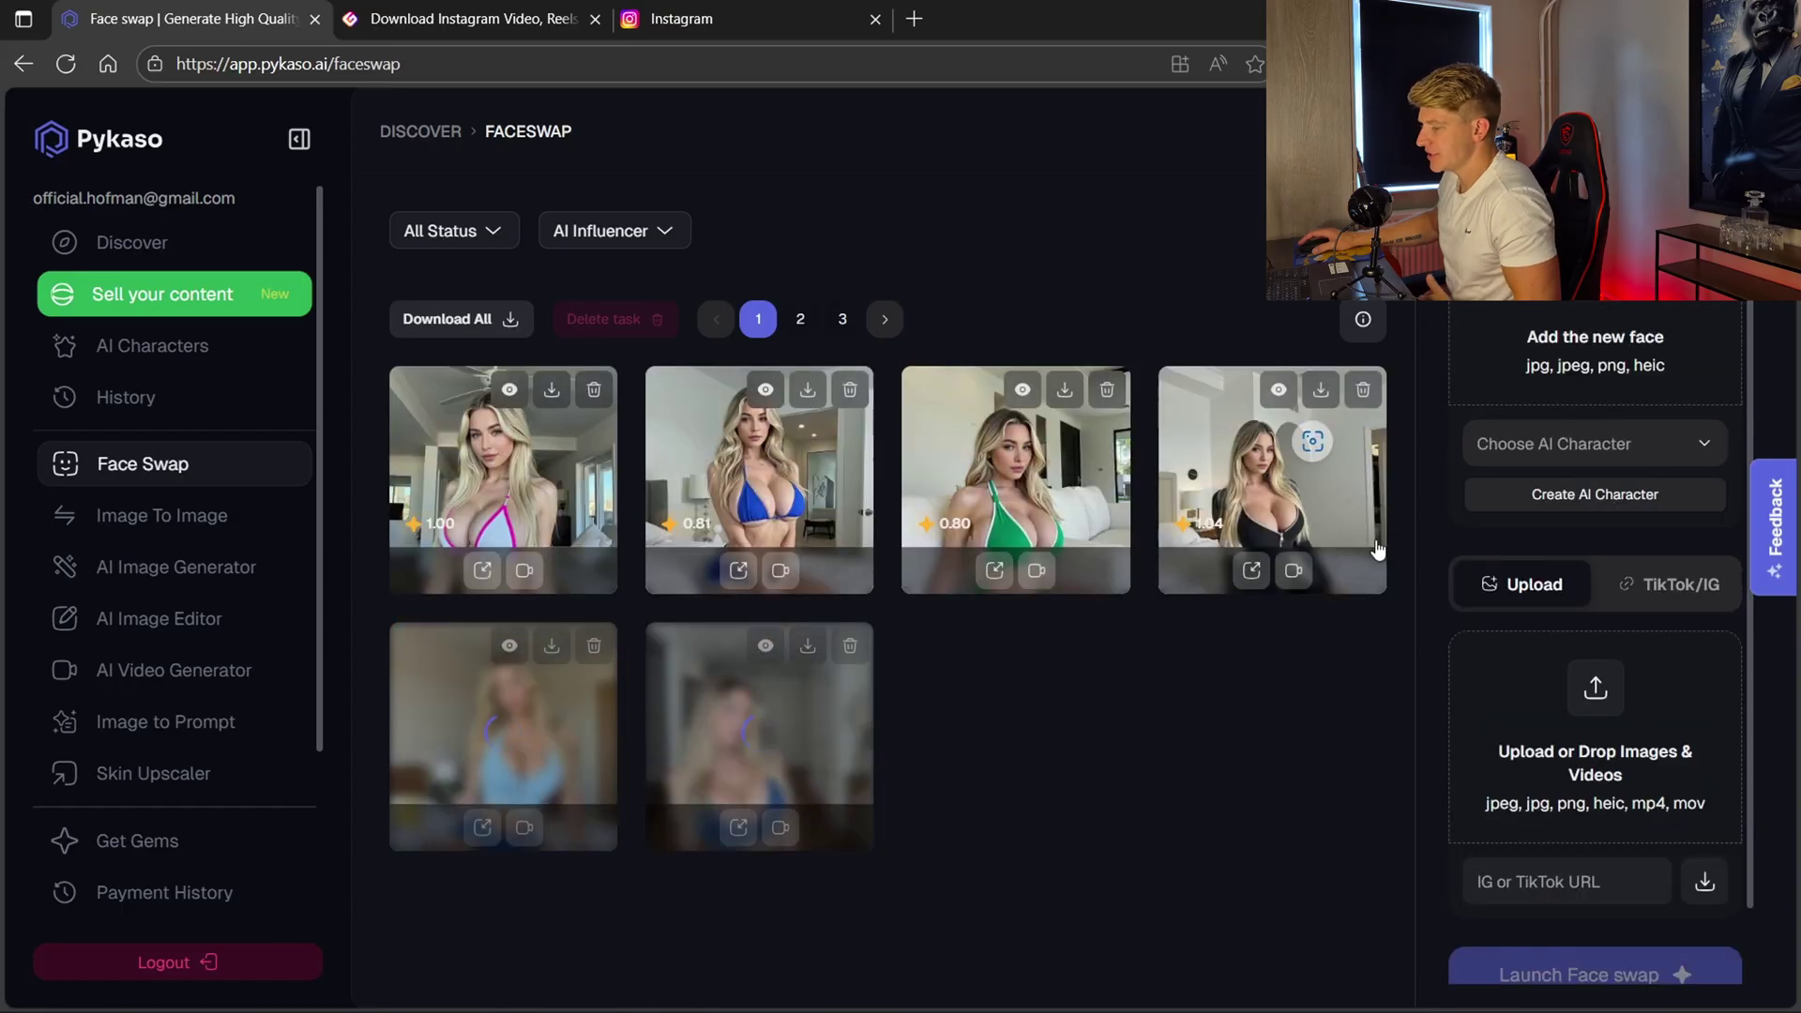
click(548, 481)
mouse_move(1195, 323)
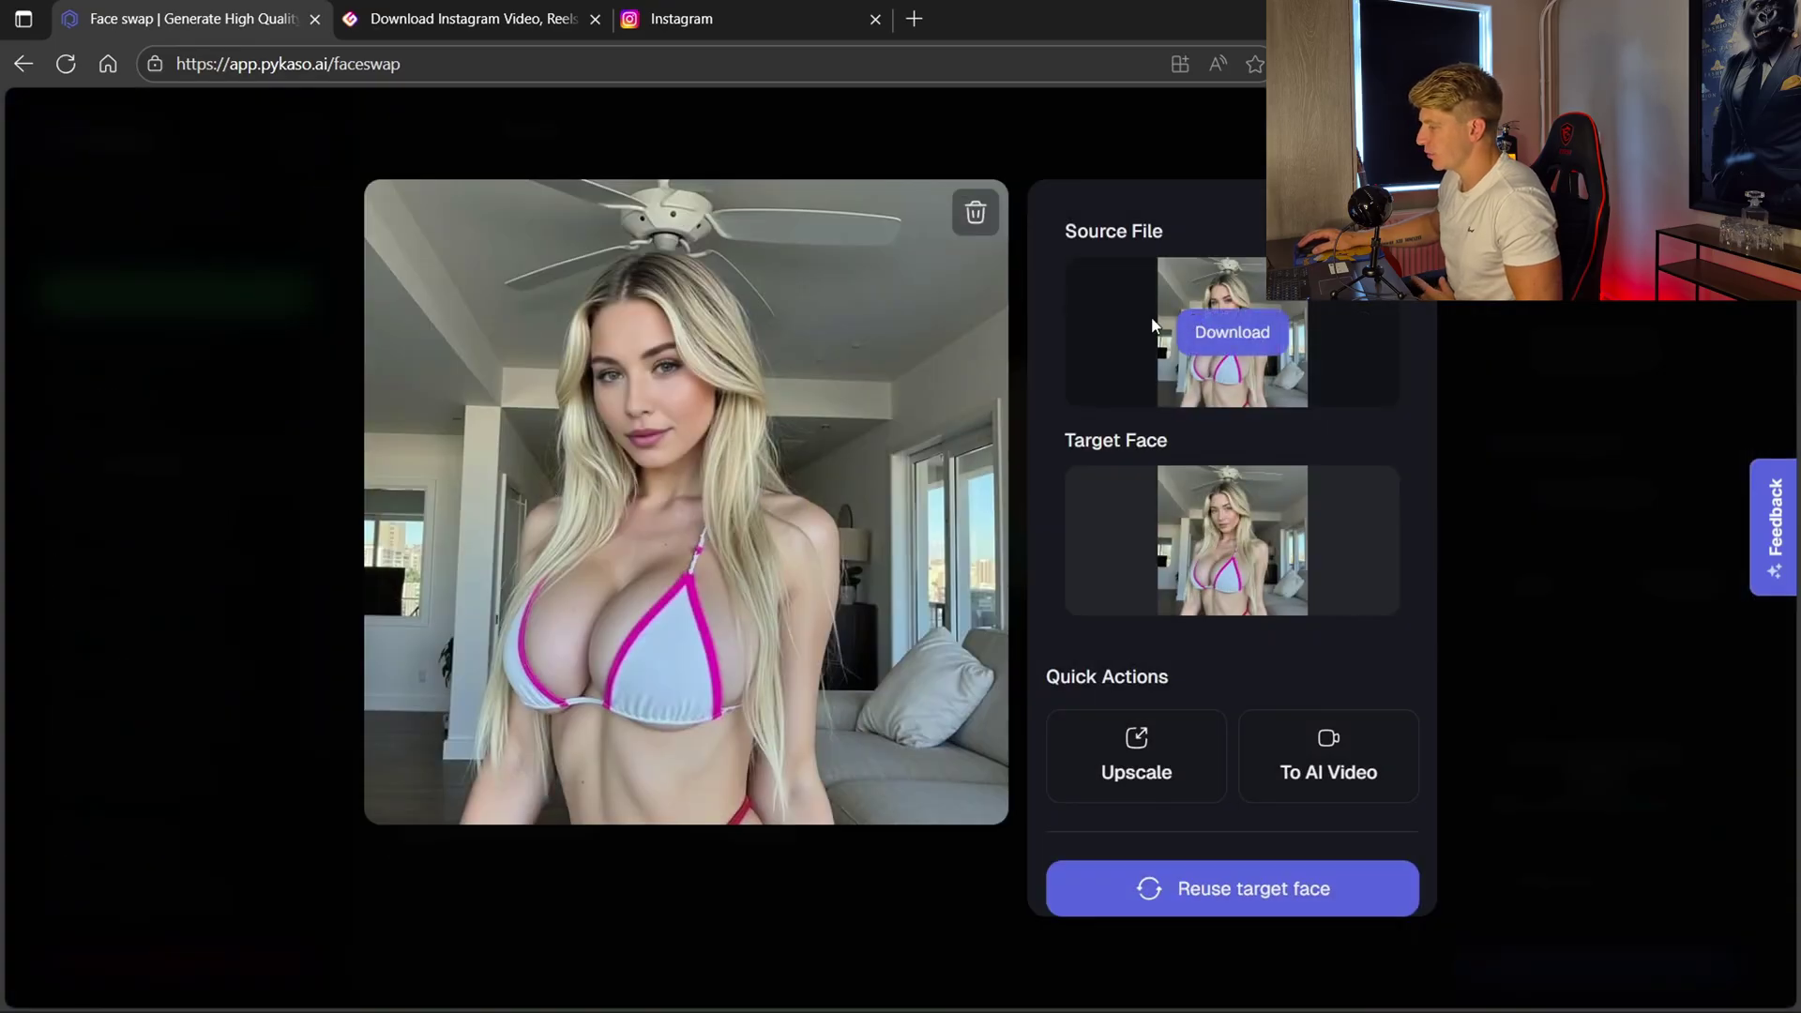
mouse_move(1210, 582)
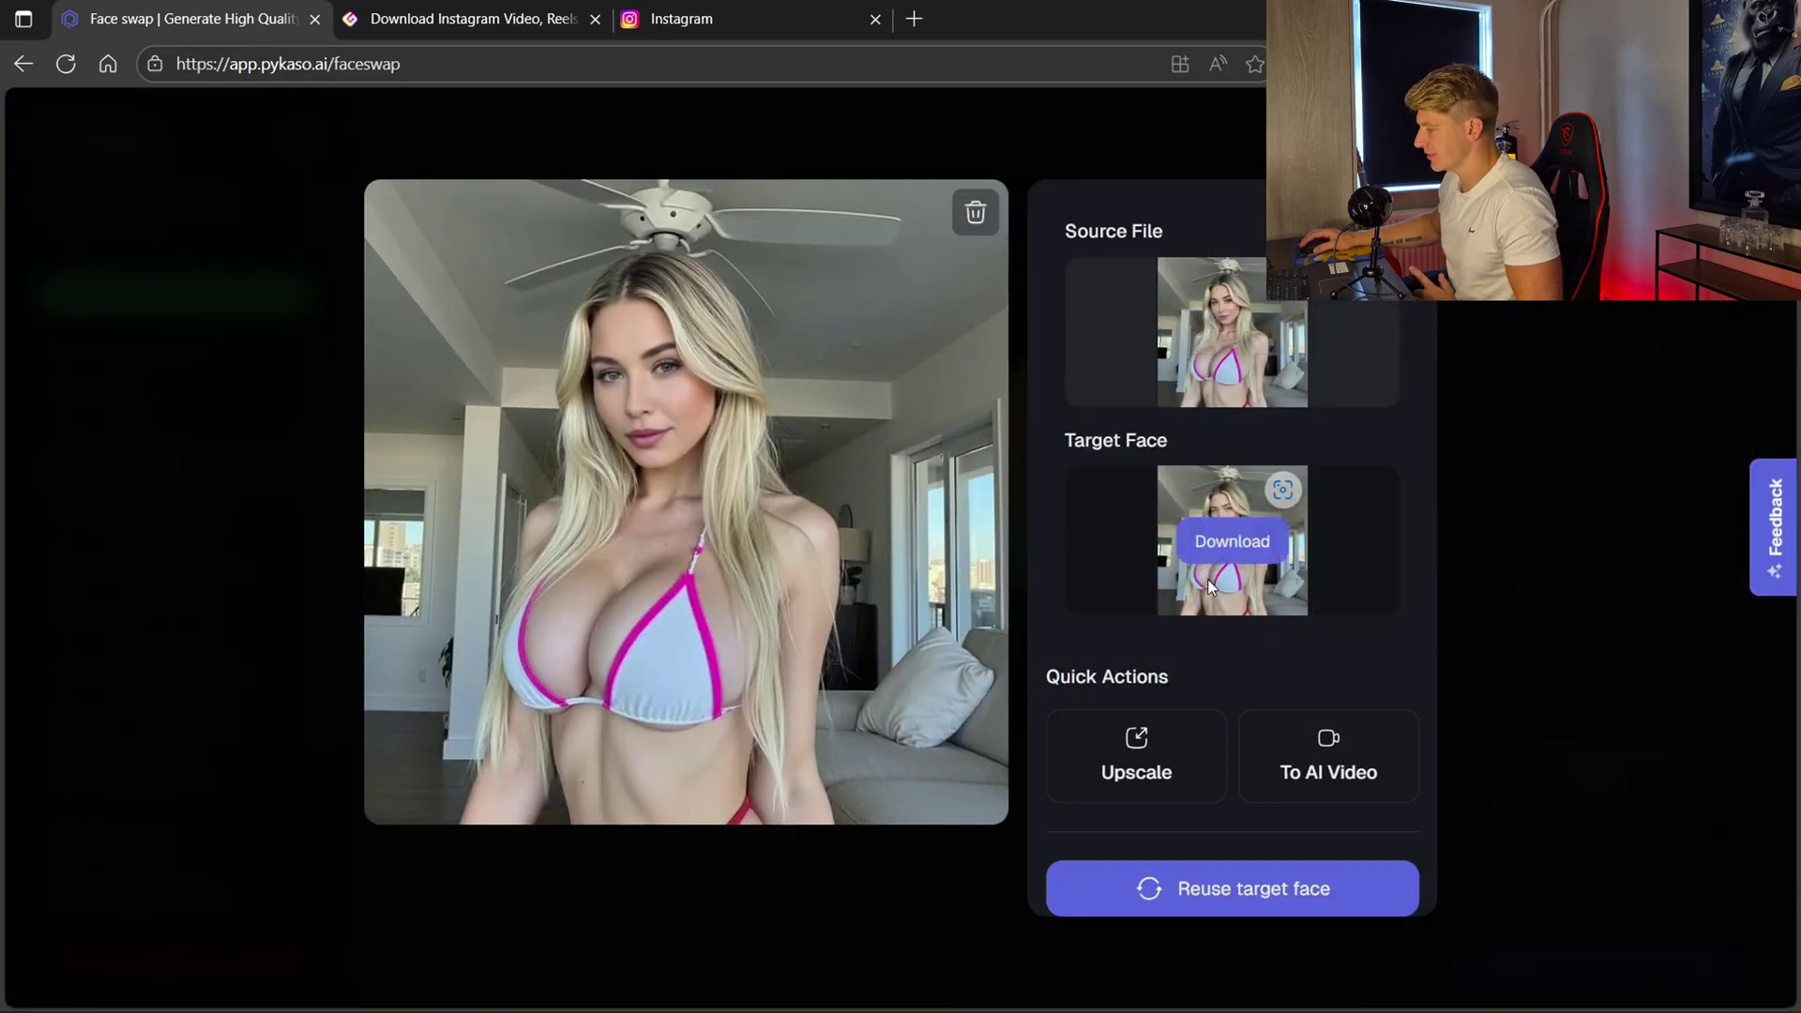
key(Escape)
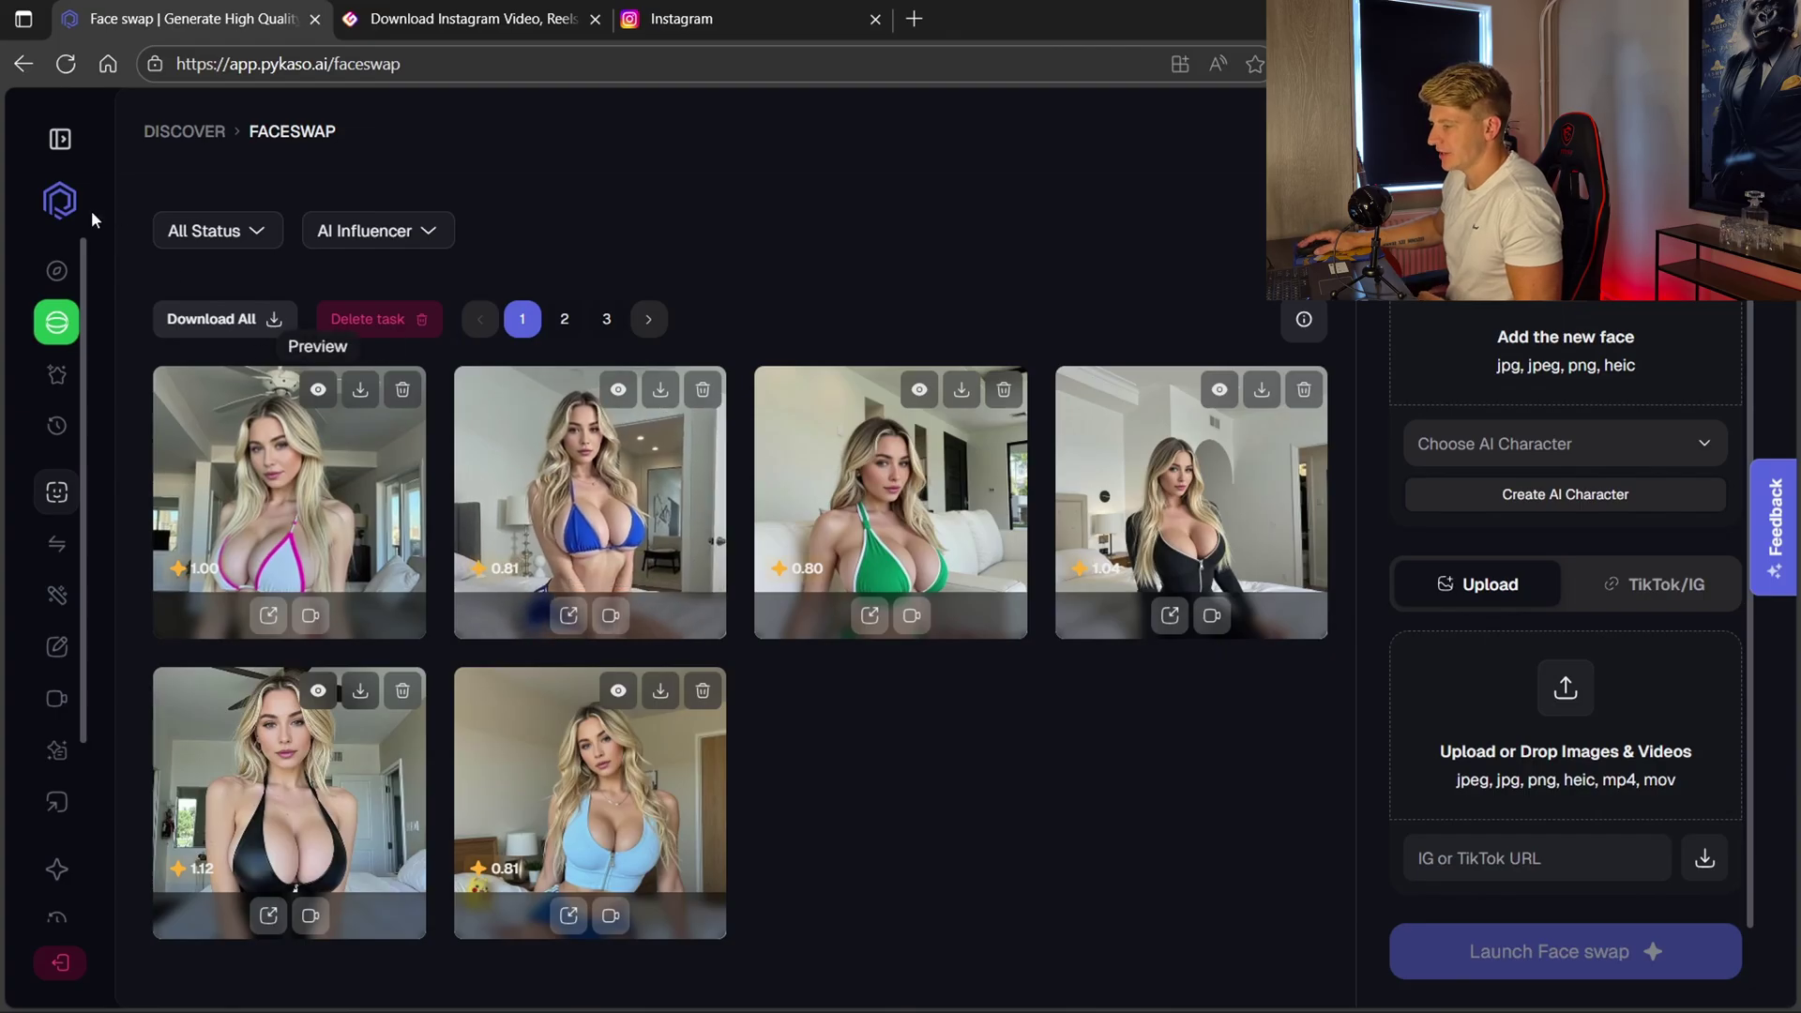
Start Hailey Summers' training setup and upload all 13 swapped photos as training images
mouse_move(56, 270)
click(195, 246)
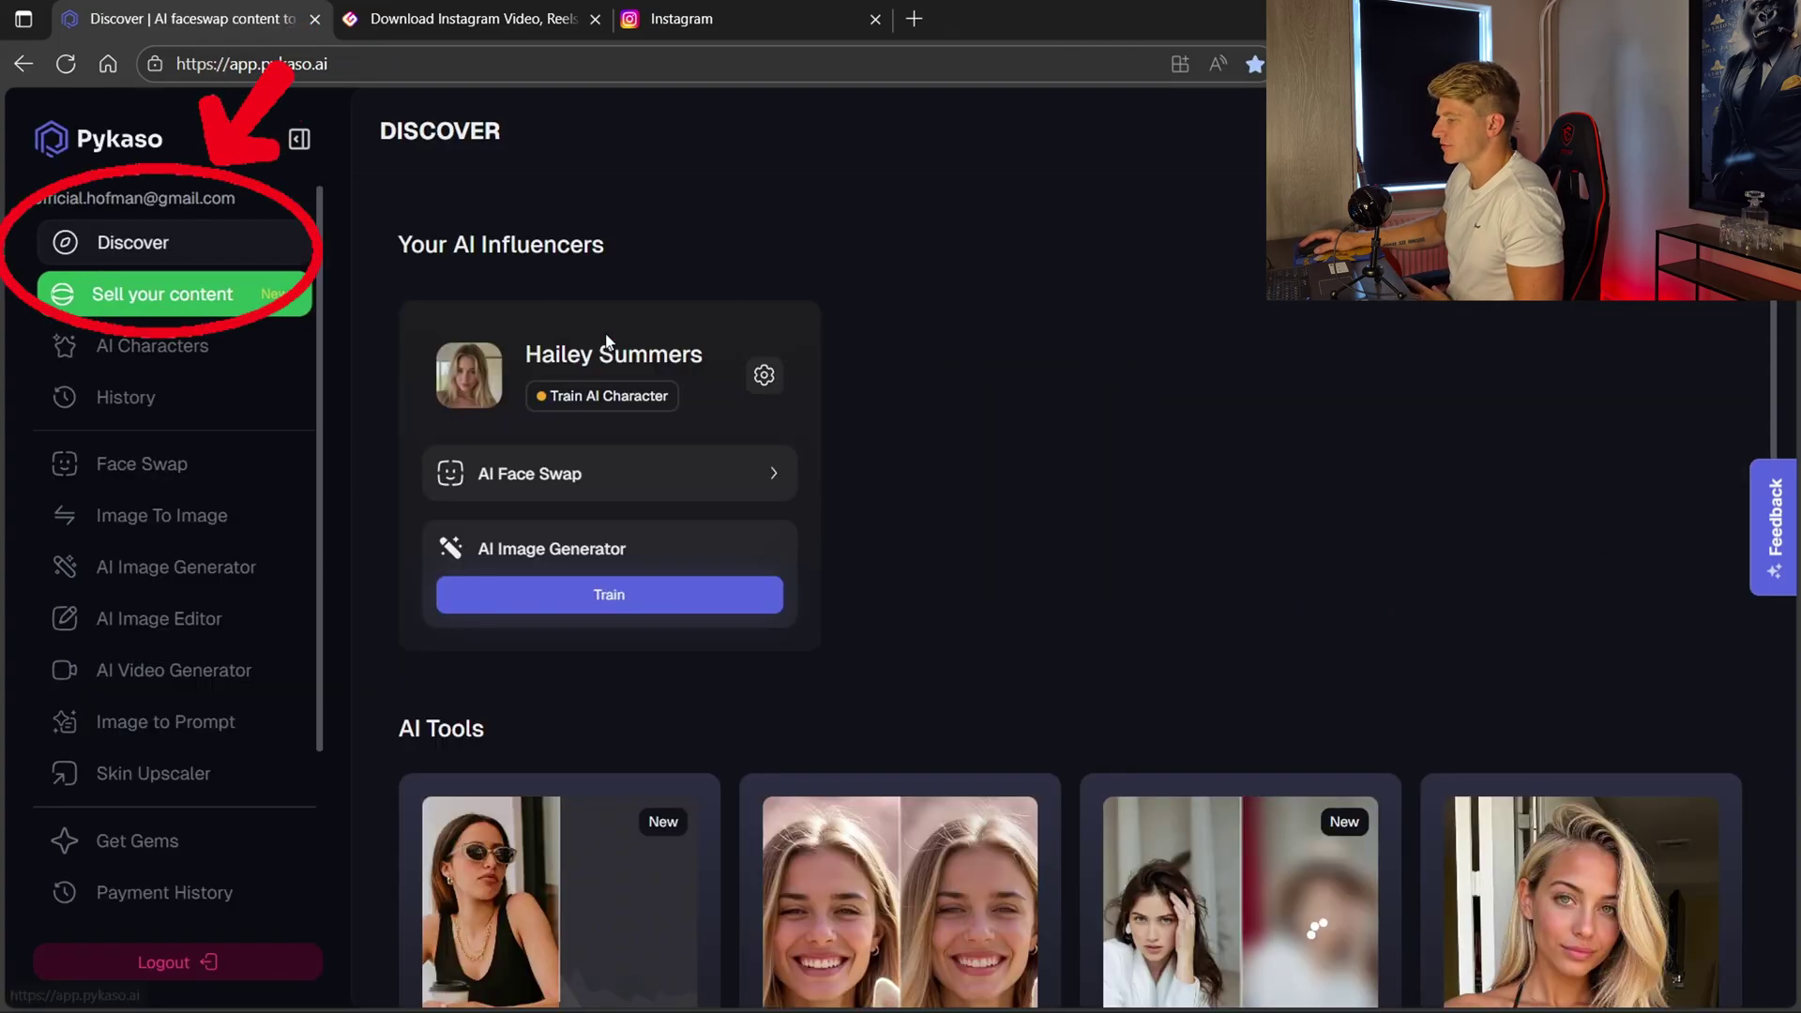
click(665, 593)
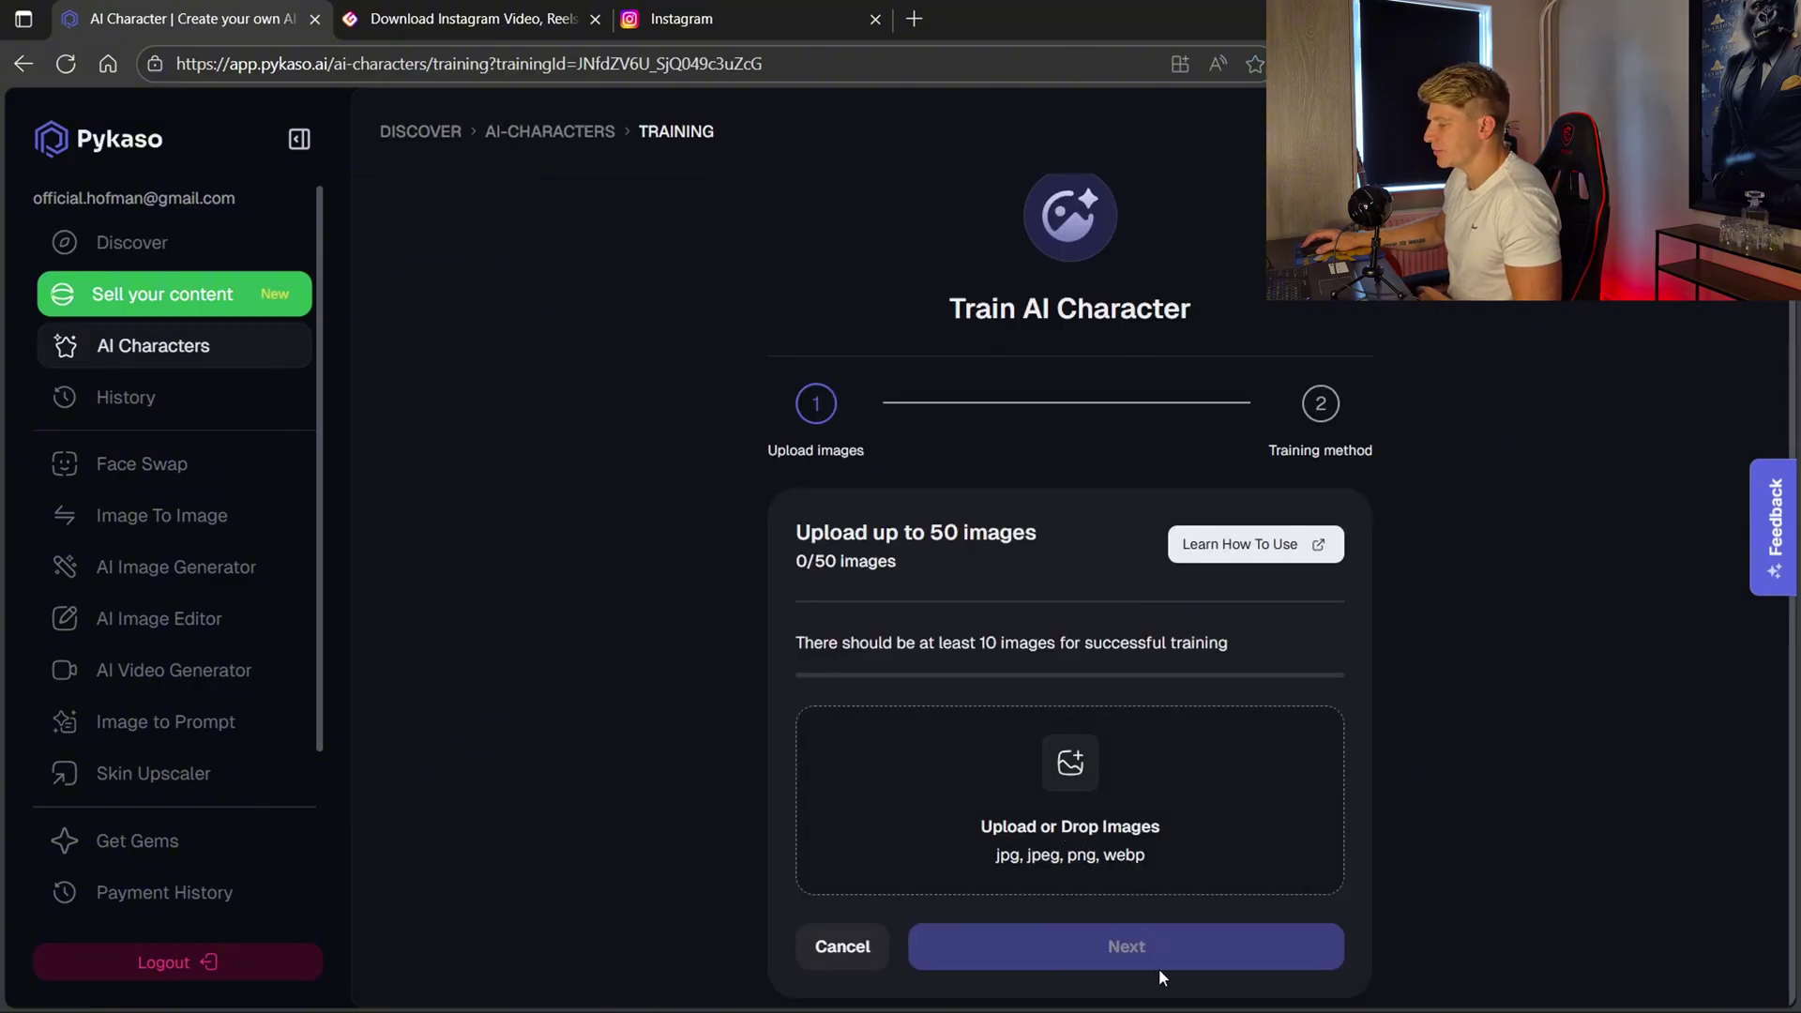
mouse_move(1158, 1004)
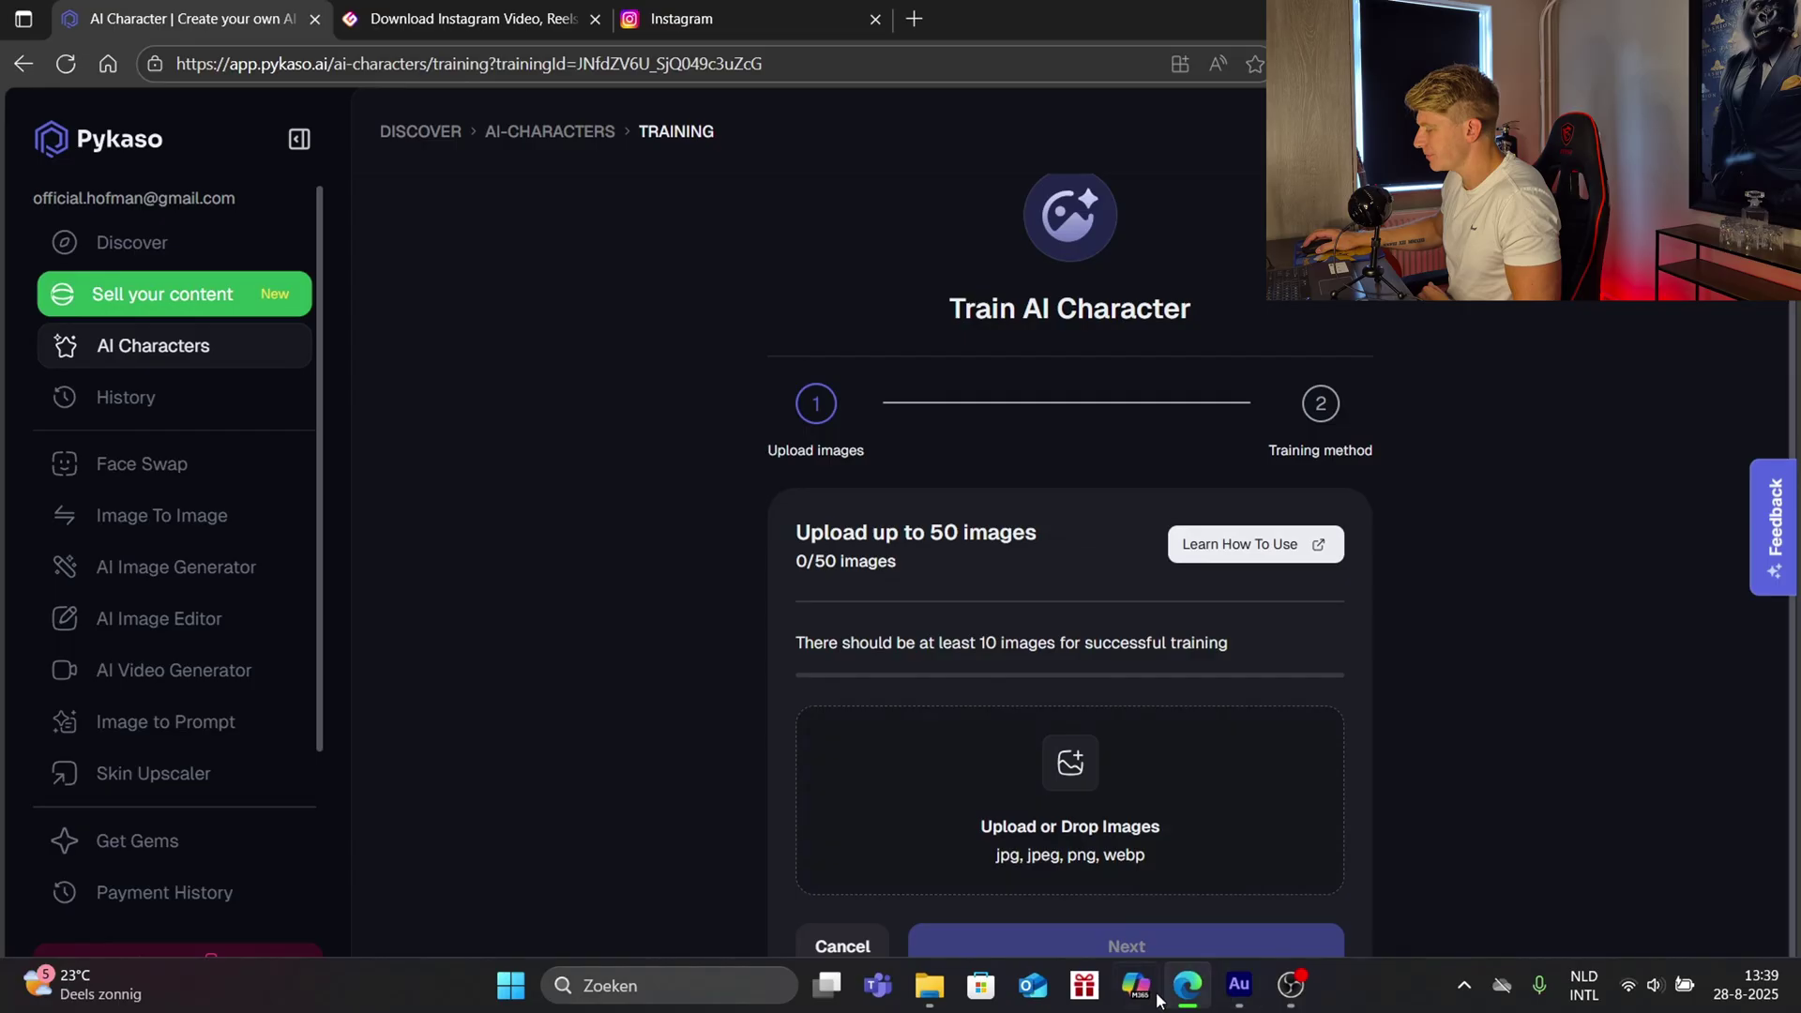
click(928, 985)
key(ctrl+a)
drag(263, 421, 1157, 769)
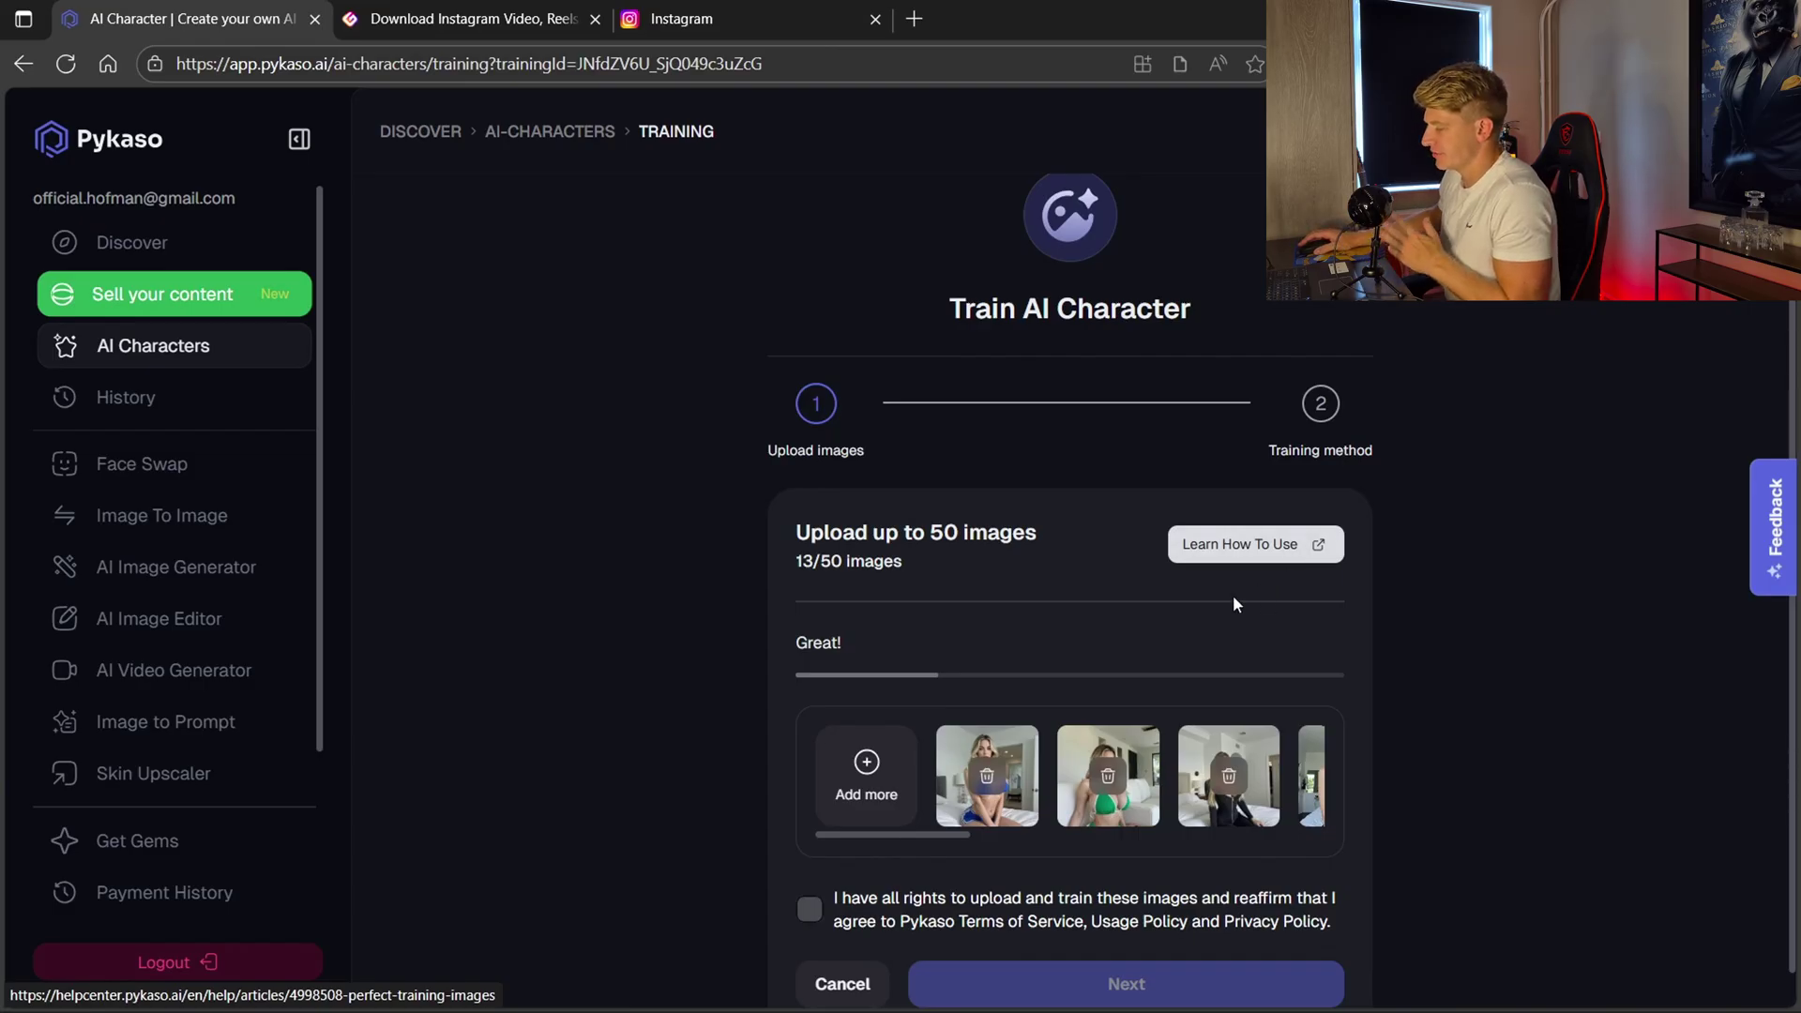
Confirm image rights and raise the training steps to 3000
scroll(1233, 600, down, 1)
click(1229, 877)
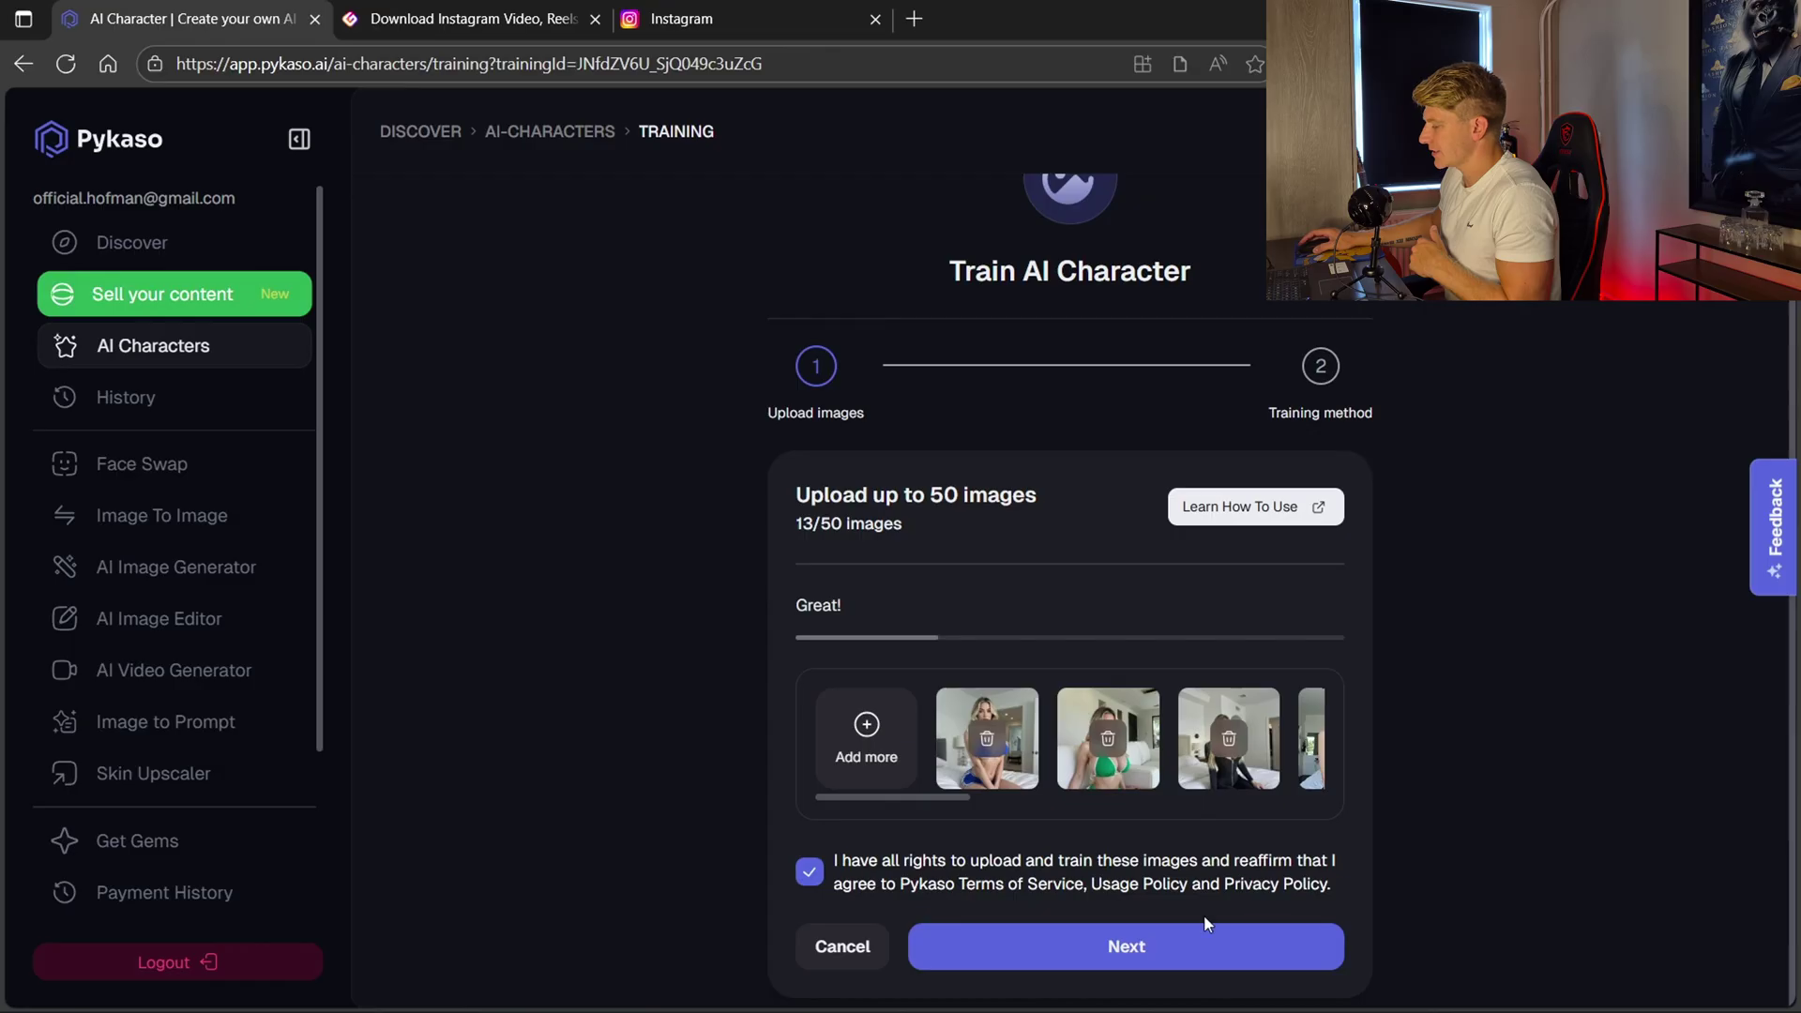
click(1109, 964)
drag(705, 645, 856, 651)
drag(986, 647, 1088, 649)
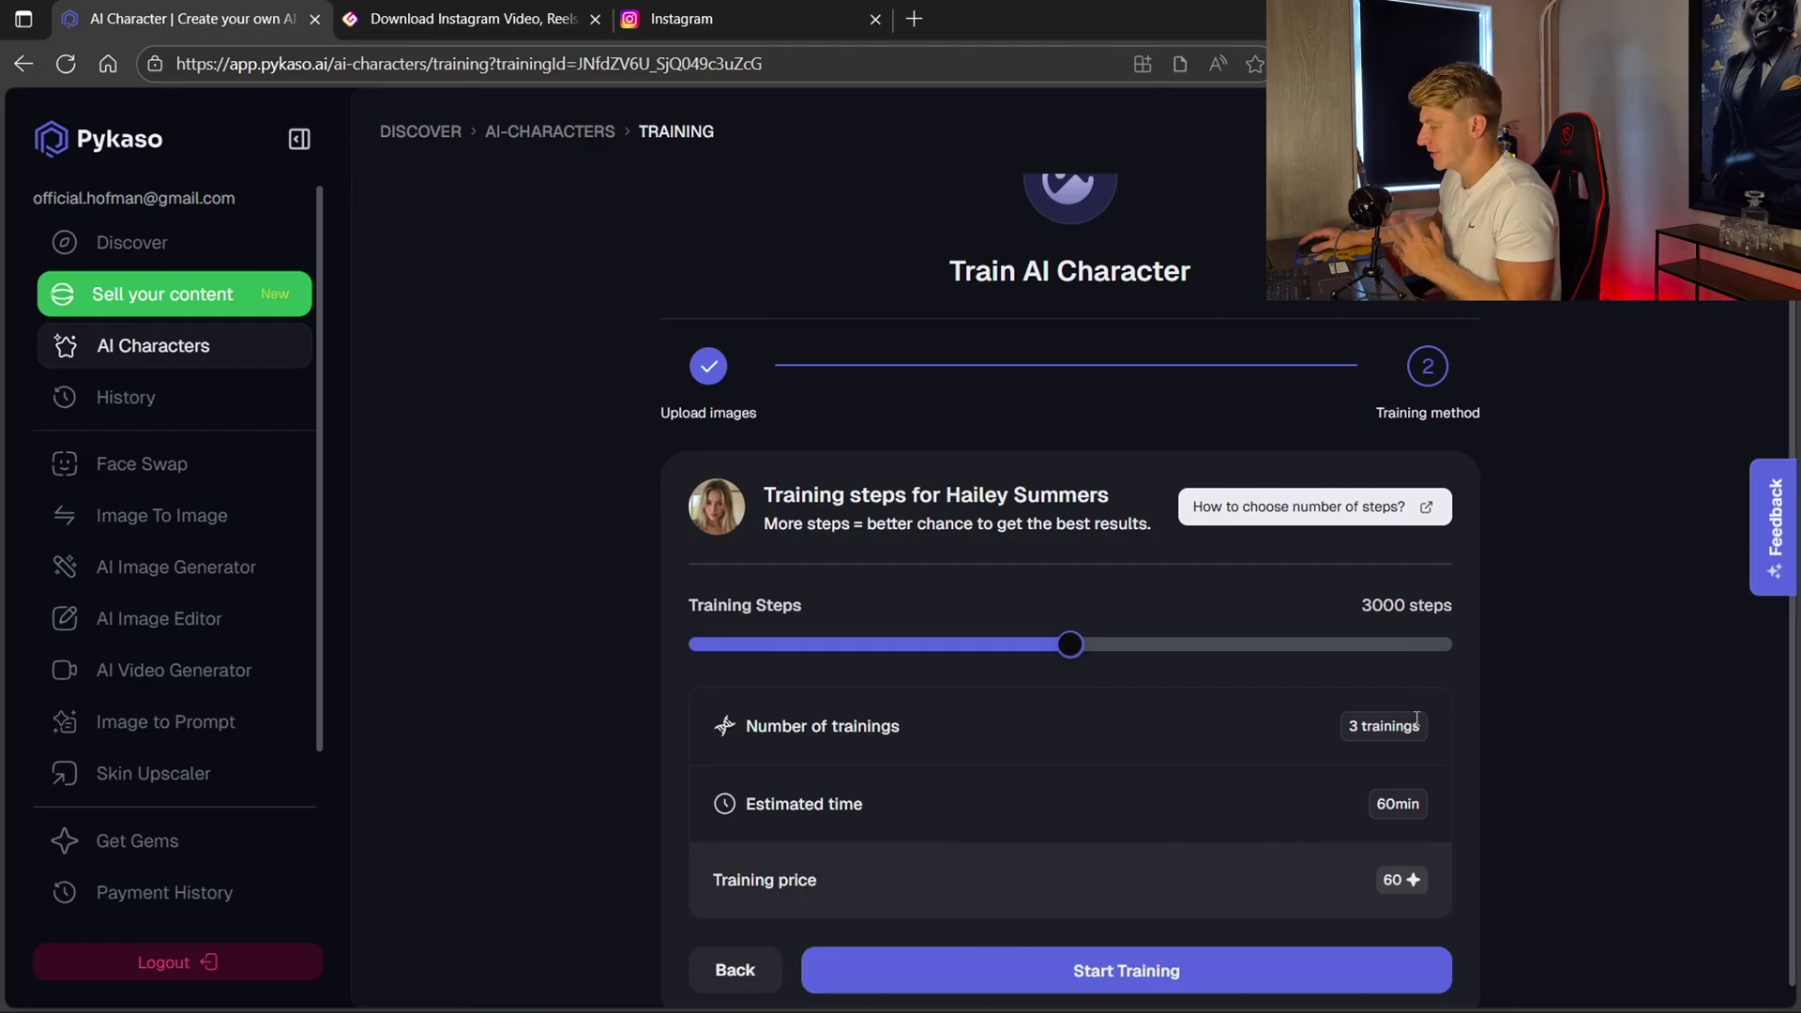
scroll(1215, 732, down, 1)
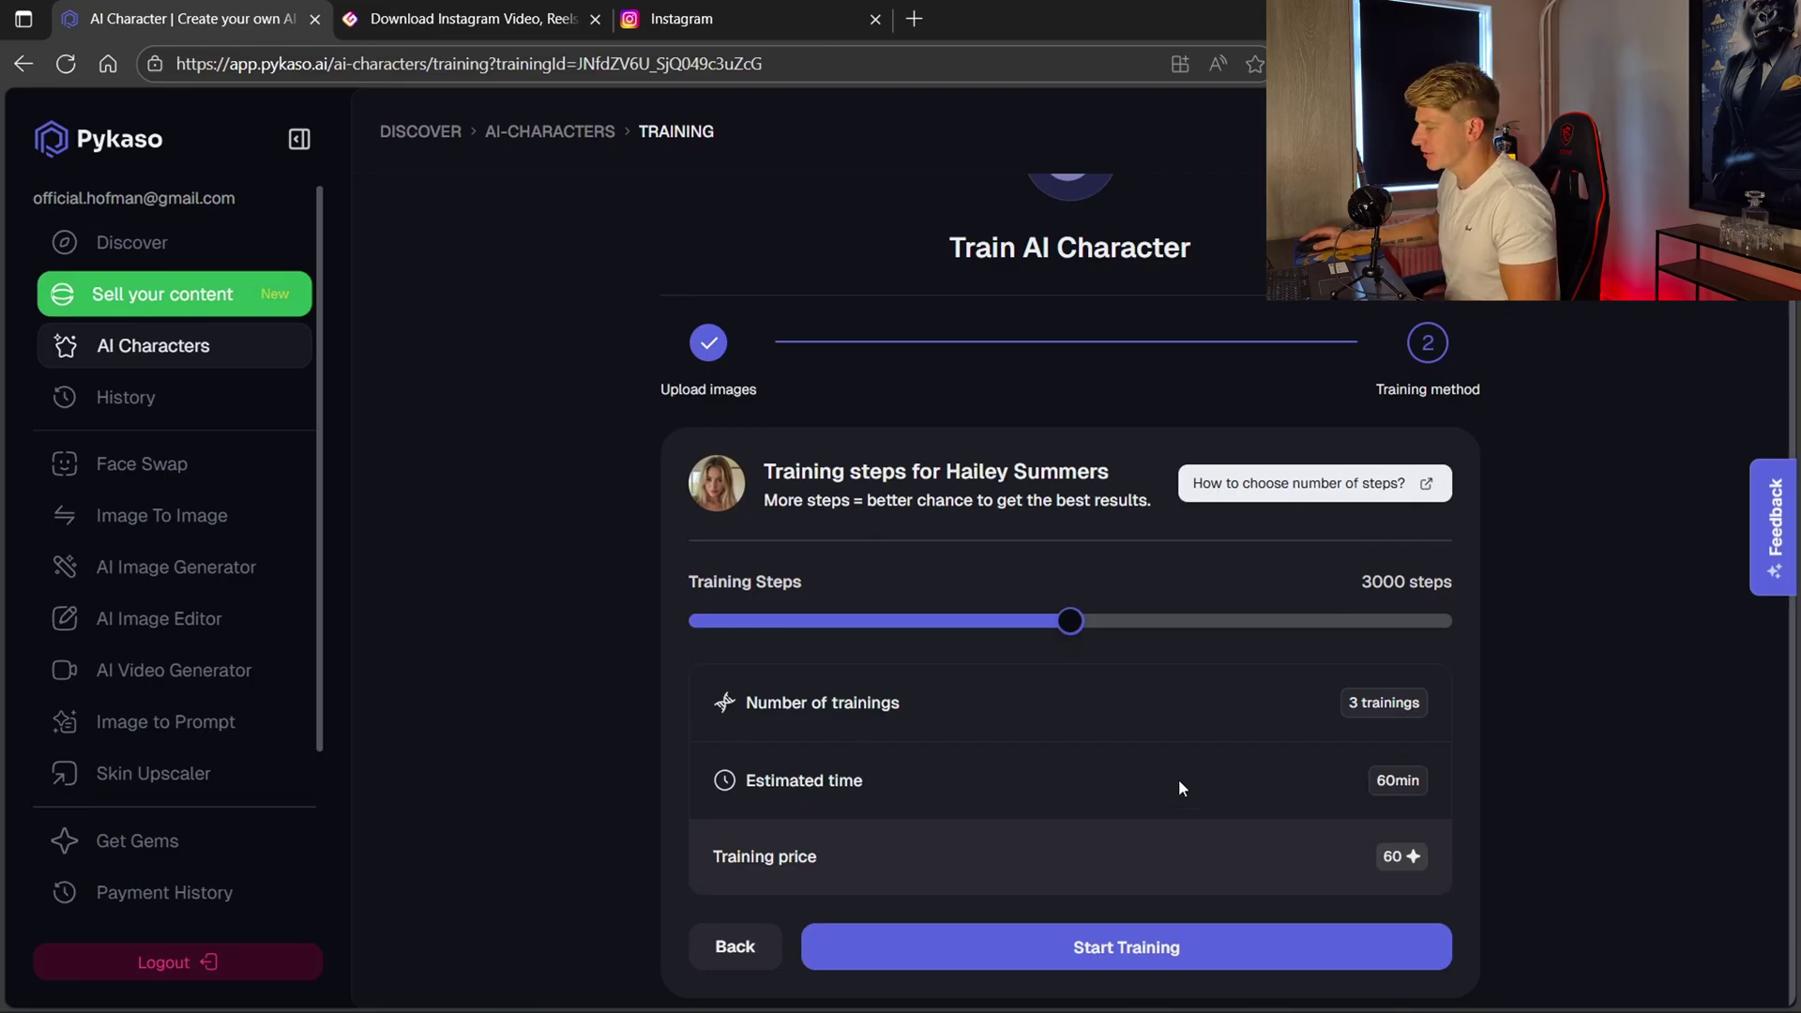
click(1166, 947)
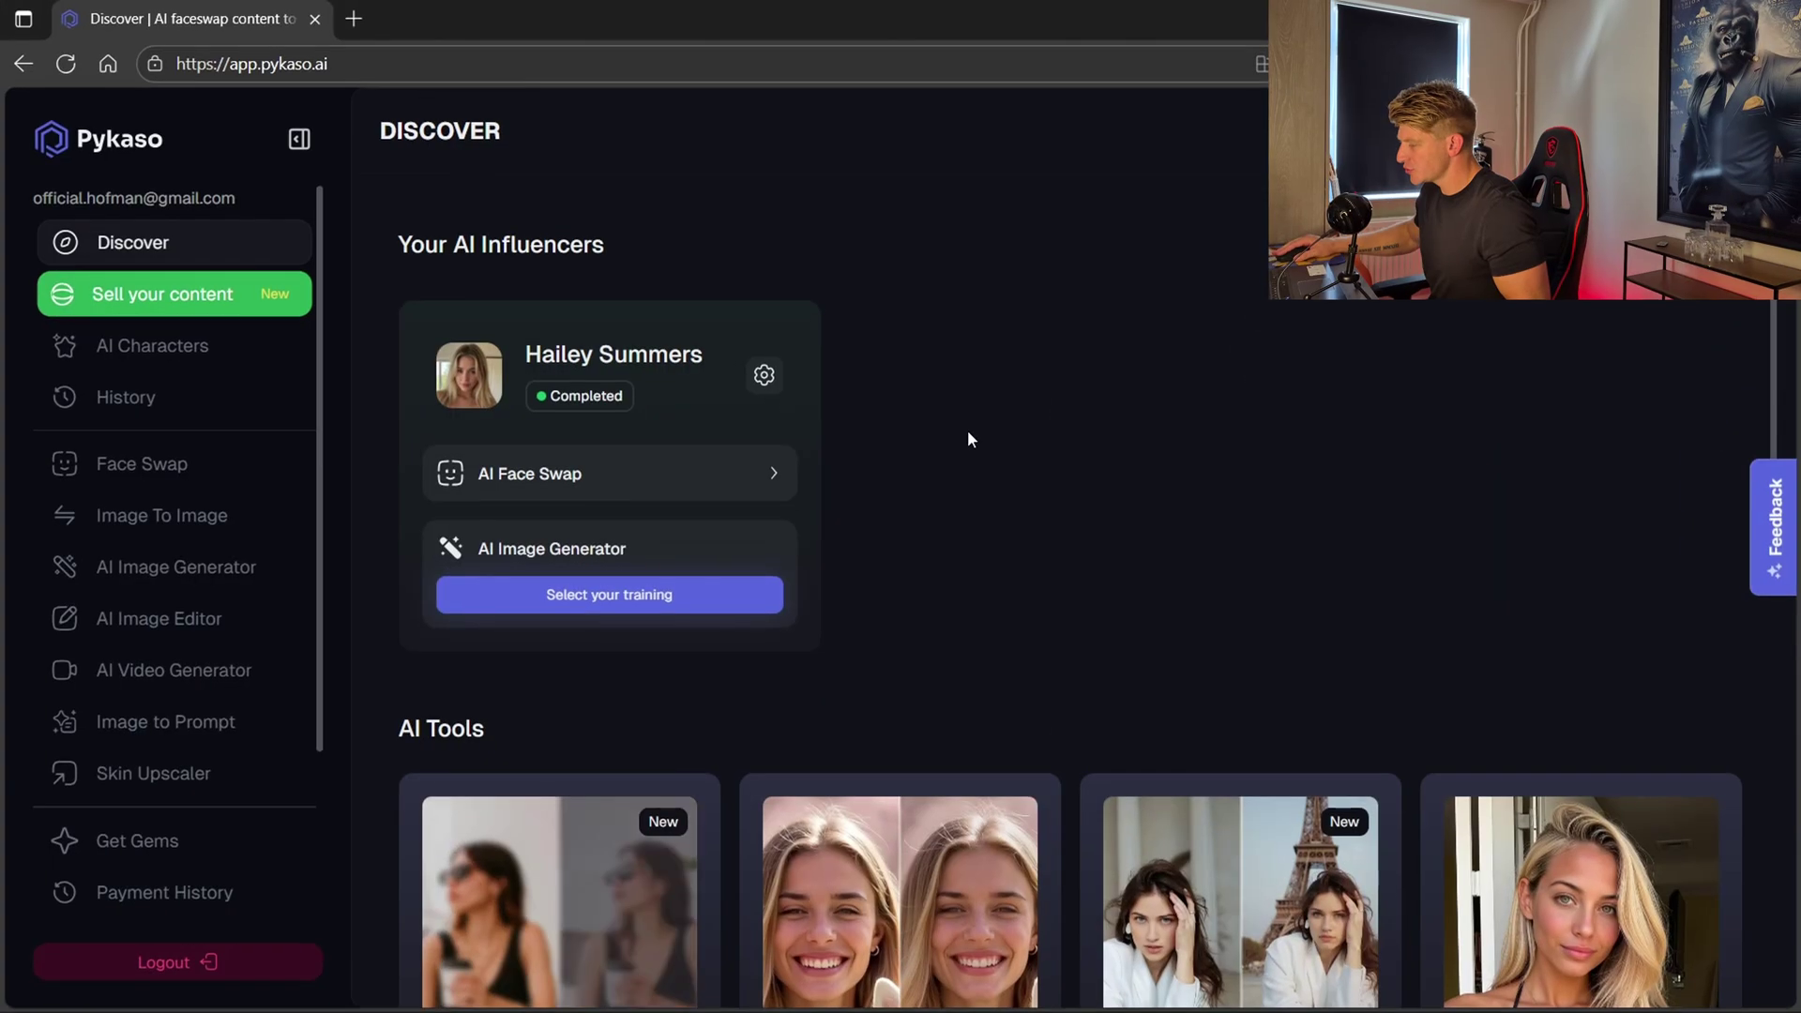
Select the 3000 steps training as Hailey Summers' default and proceed to Generate AI images
click(669, 593)
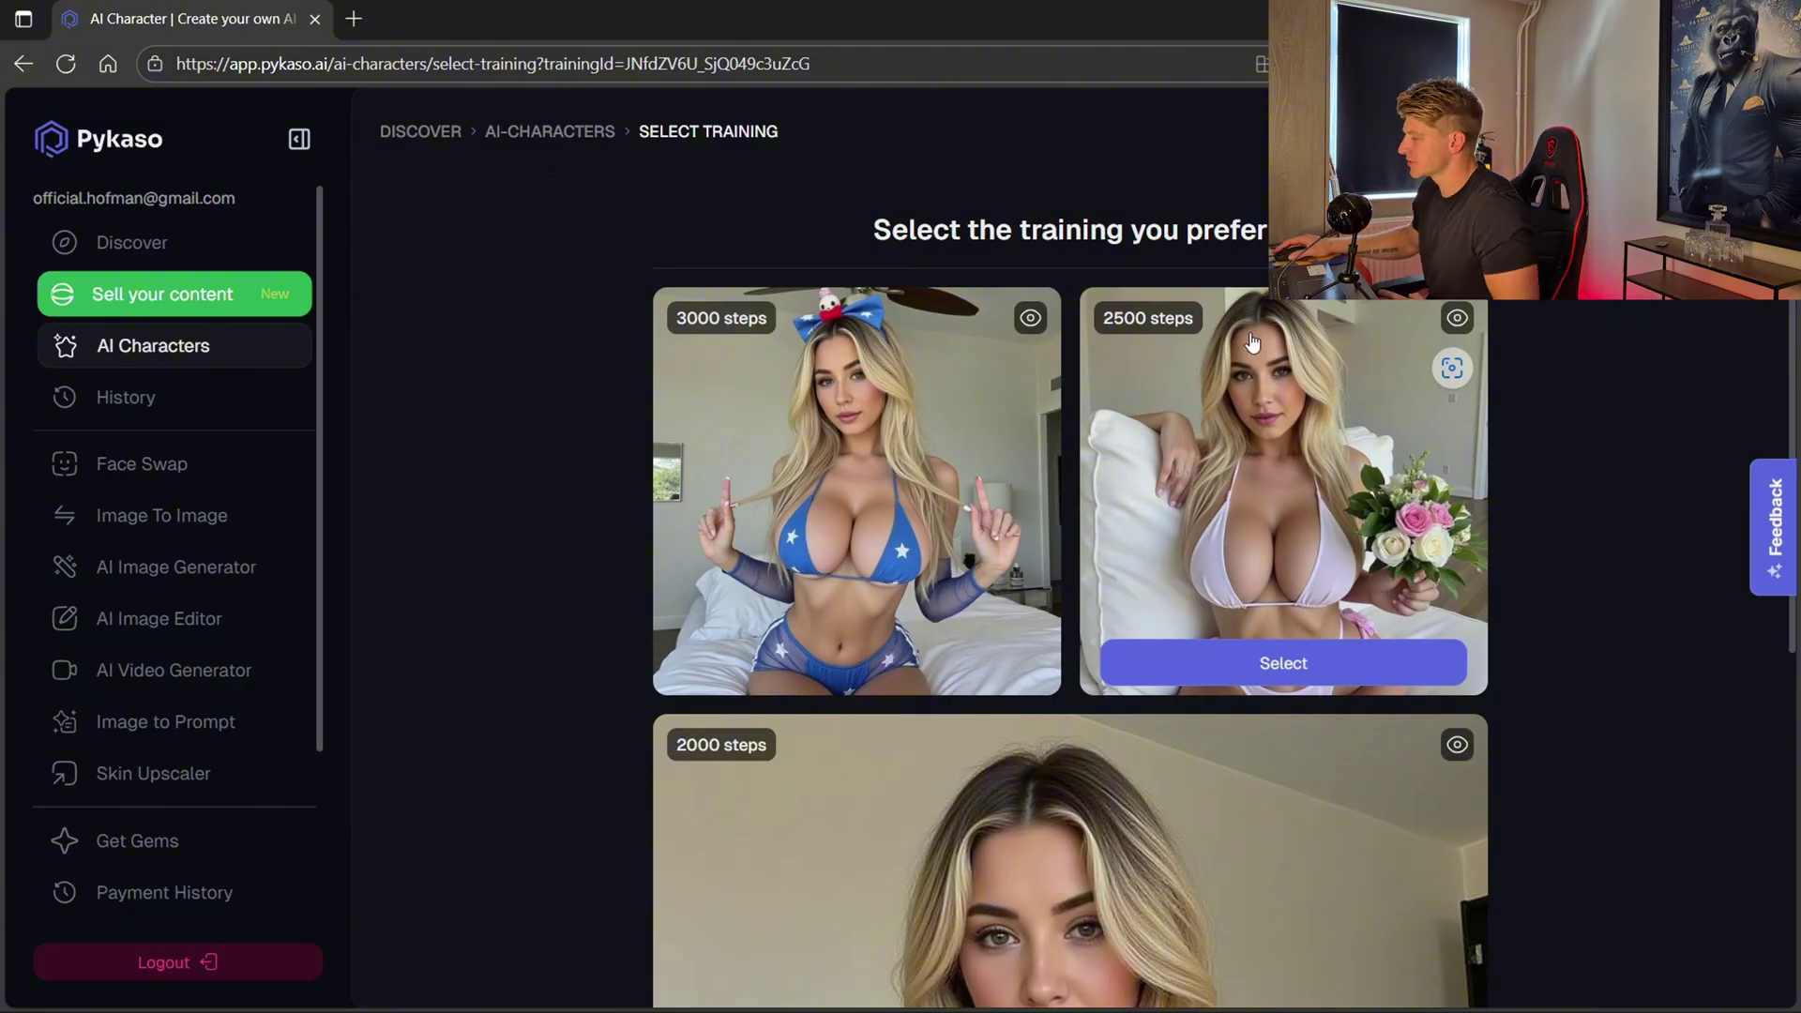
scroll(1247, 347, down, 1)
scroll(1279, 371, down, 3)
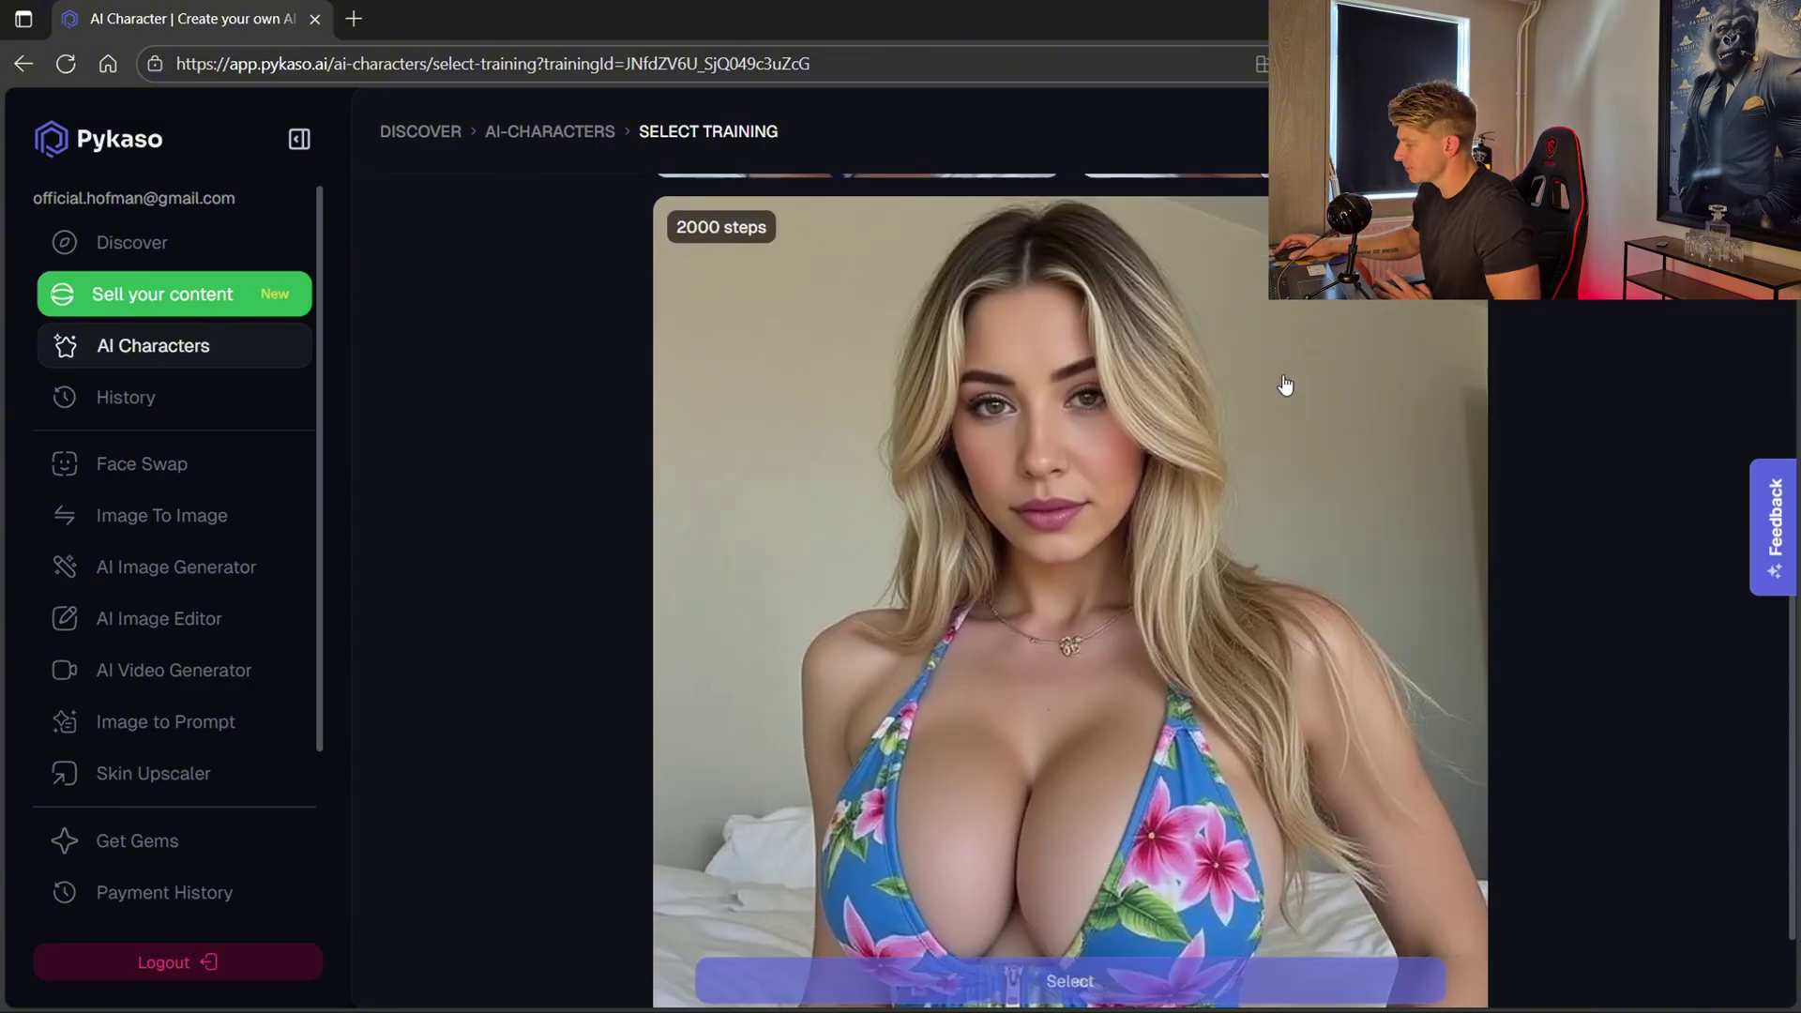
scroll(952, 455, up, 5)
click(902, 668)
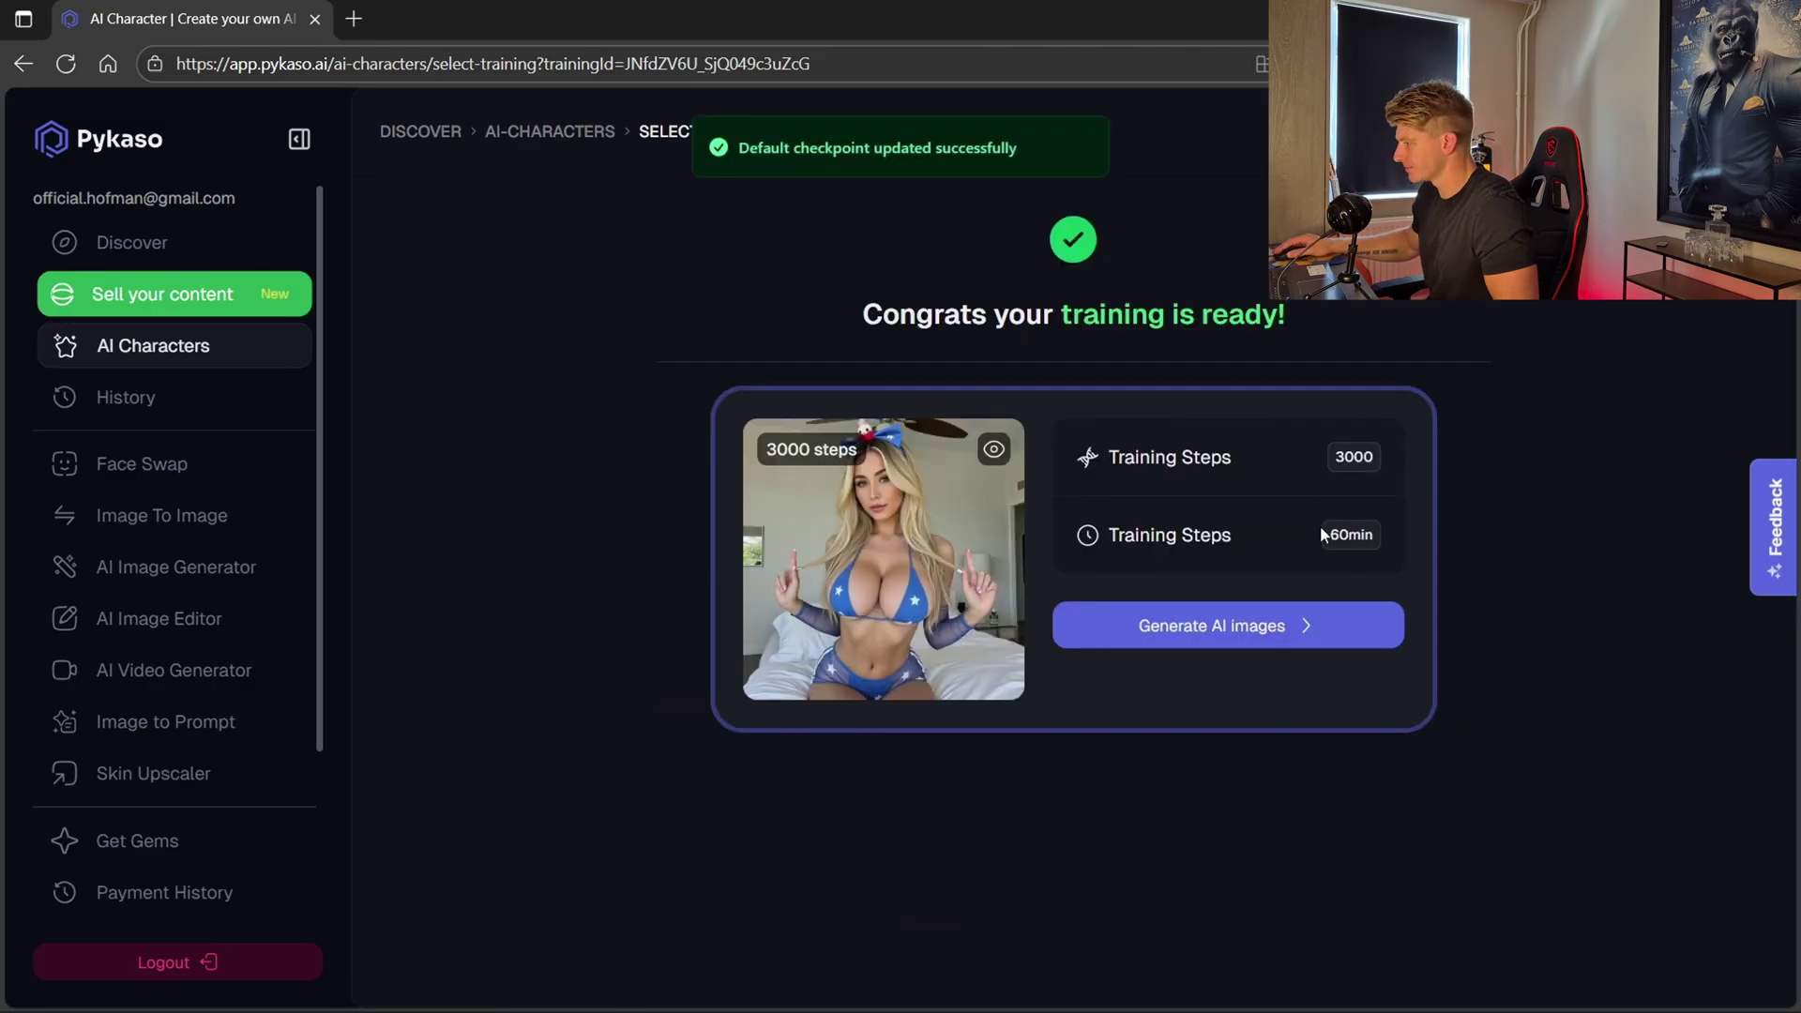
click(1125, 623)
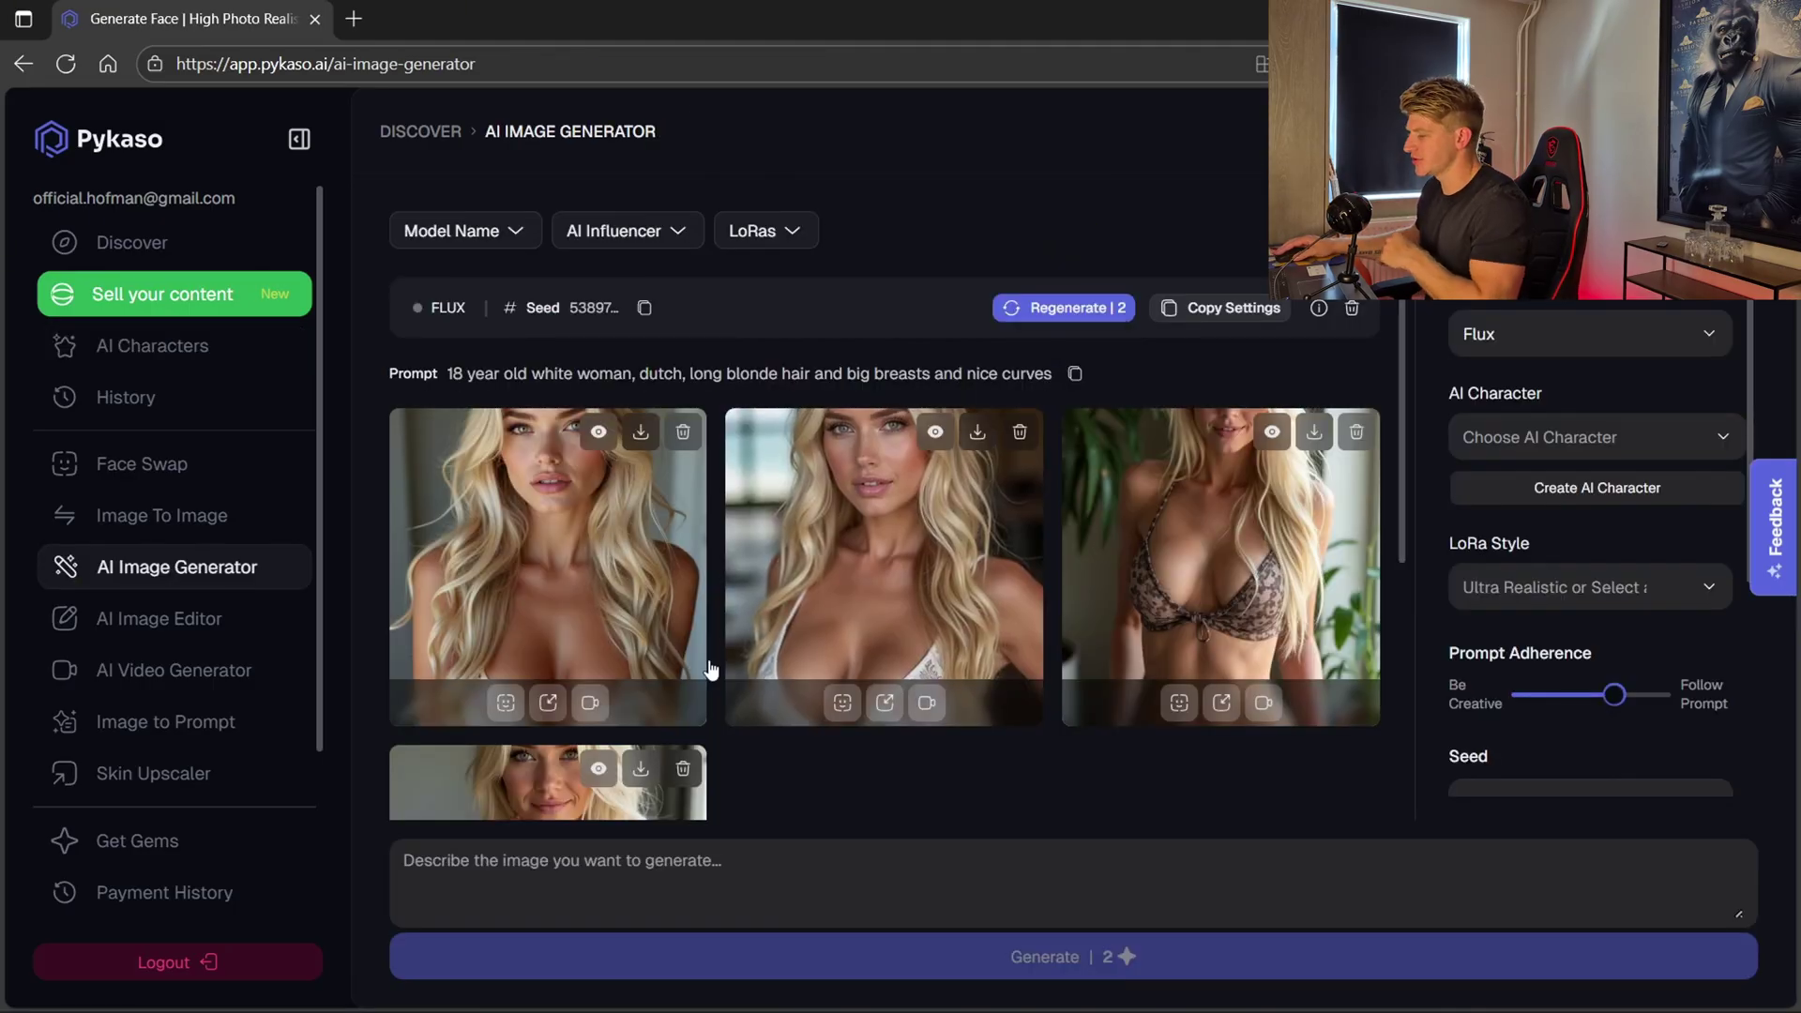
Paste the bedroom mirror-selfie prompt and set Hailey Summers as the AI character
click(557, 889)
text(Woman, 18 years old, long blonde hair, white woman, taking a mirror selfie in her bedroom, wearing sexy dark blue lingerie. She poses confidently with one hand holding her black iPhone, giving a flirty expression. The bedroom has soft lighting, an unmade black bed in the background, and warm morning sunlight coming through the window. Photorealistic, high detail, 4K resolution, casual yet sexy atmosphere.)
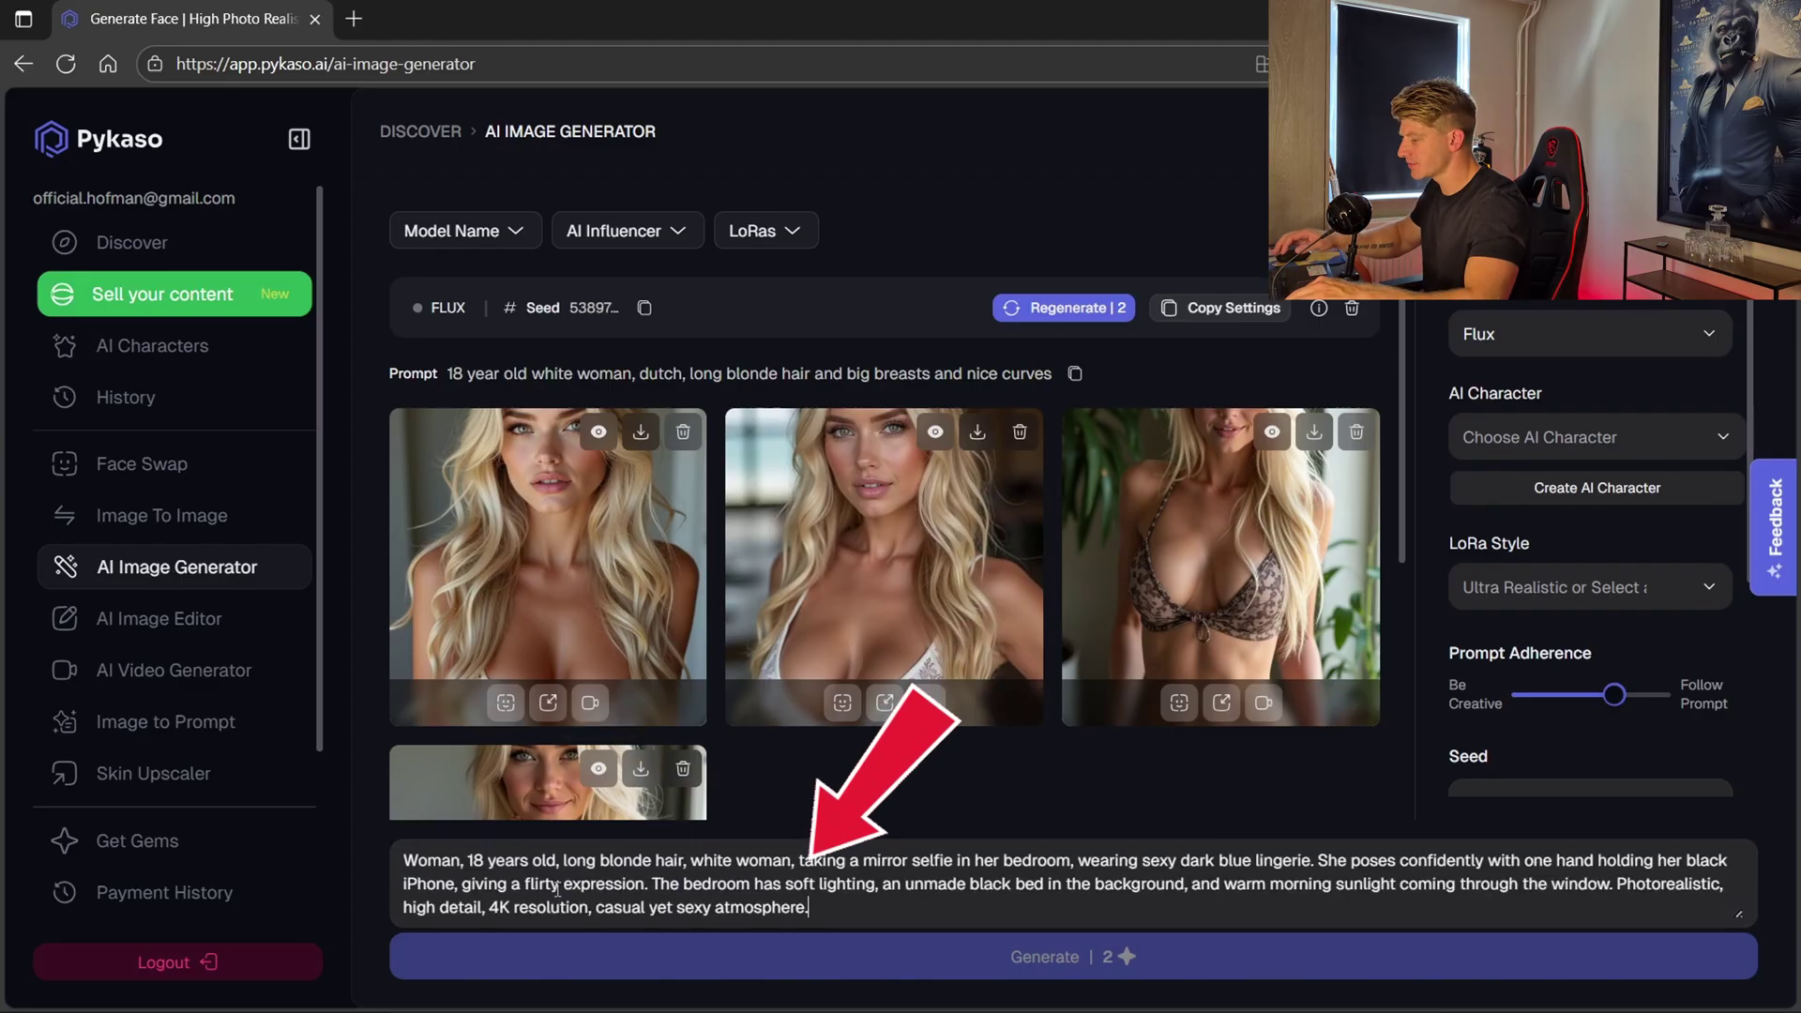
click(1655, 433)
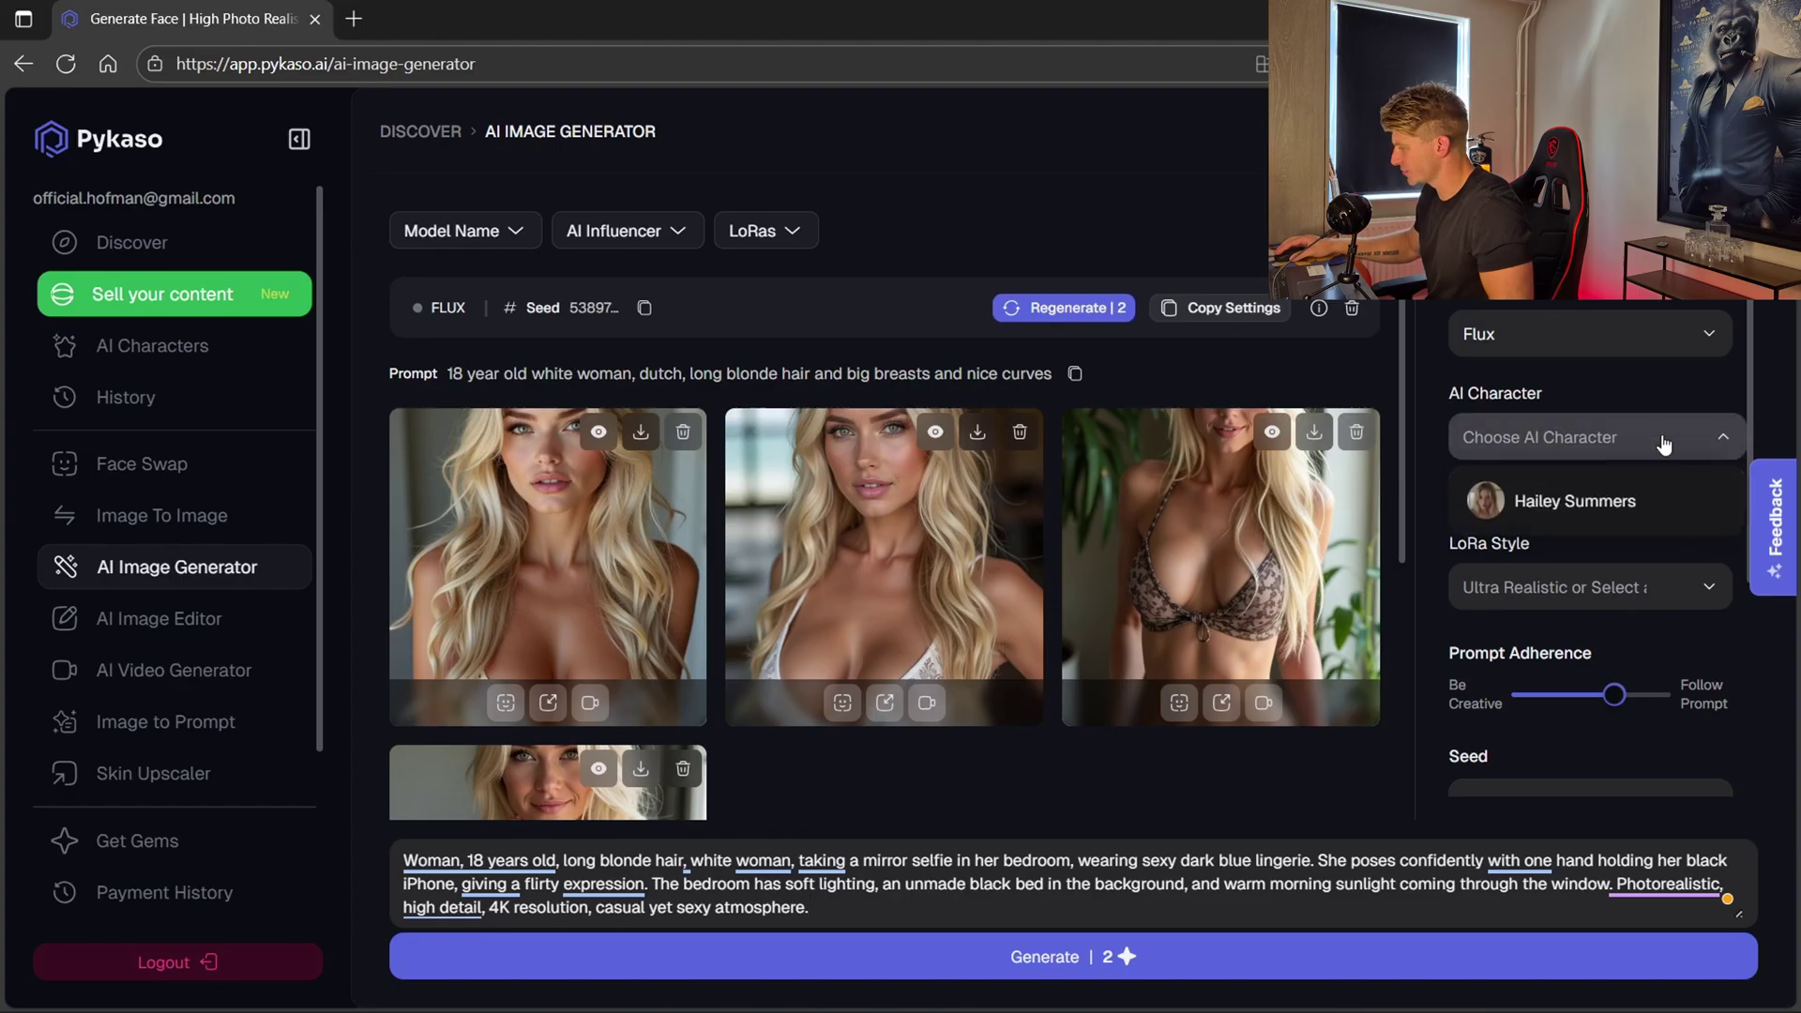
click(1636, 518)
scroll(1675, 402, down, 2)
click(1654, 487)
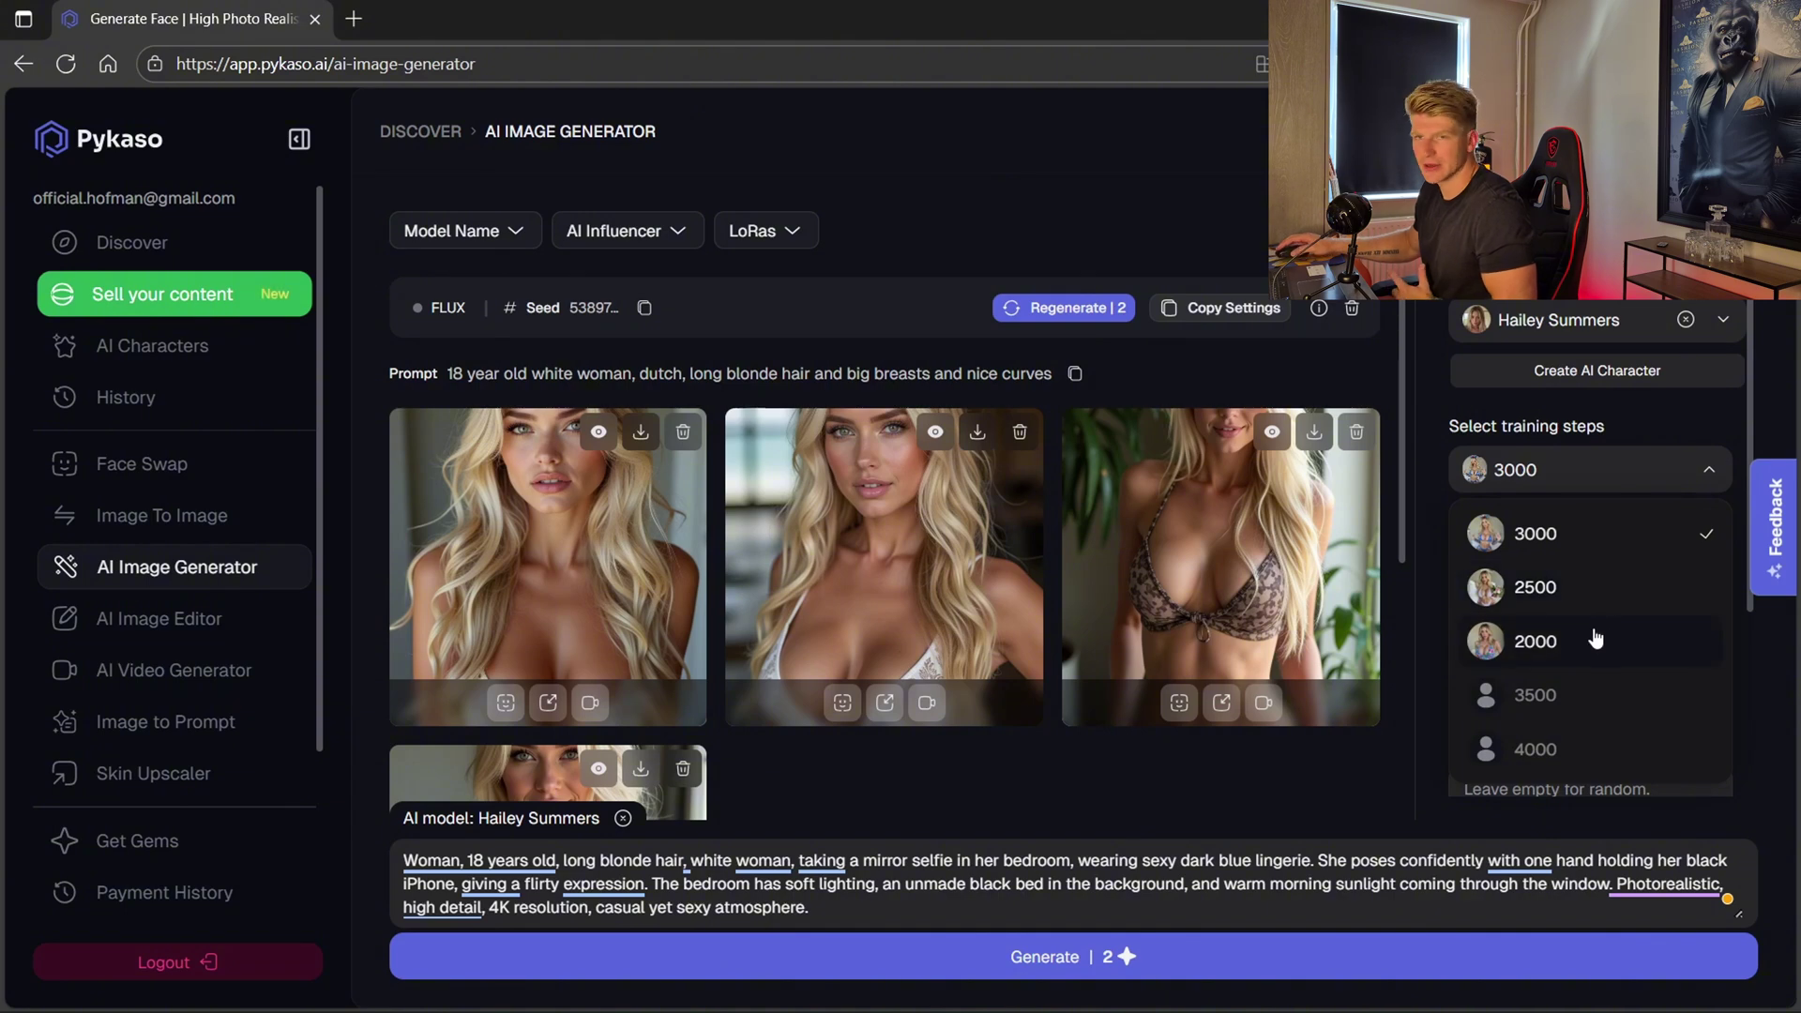
Apply the Selfie Aesthetic LoRa style, generate the images, and open the second one
click(1618, 476)
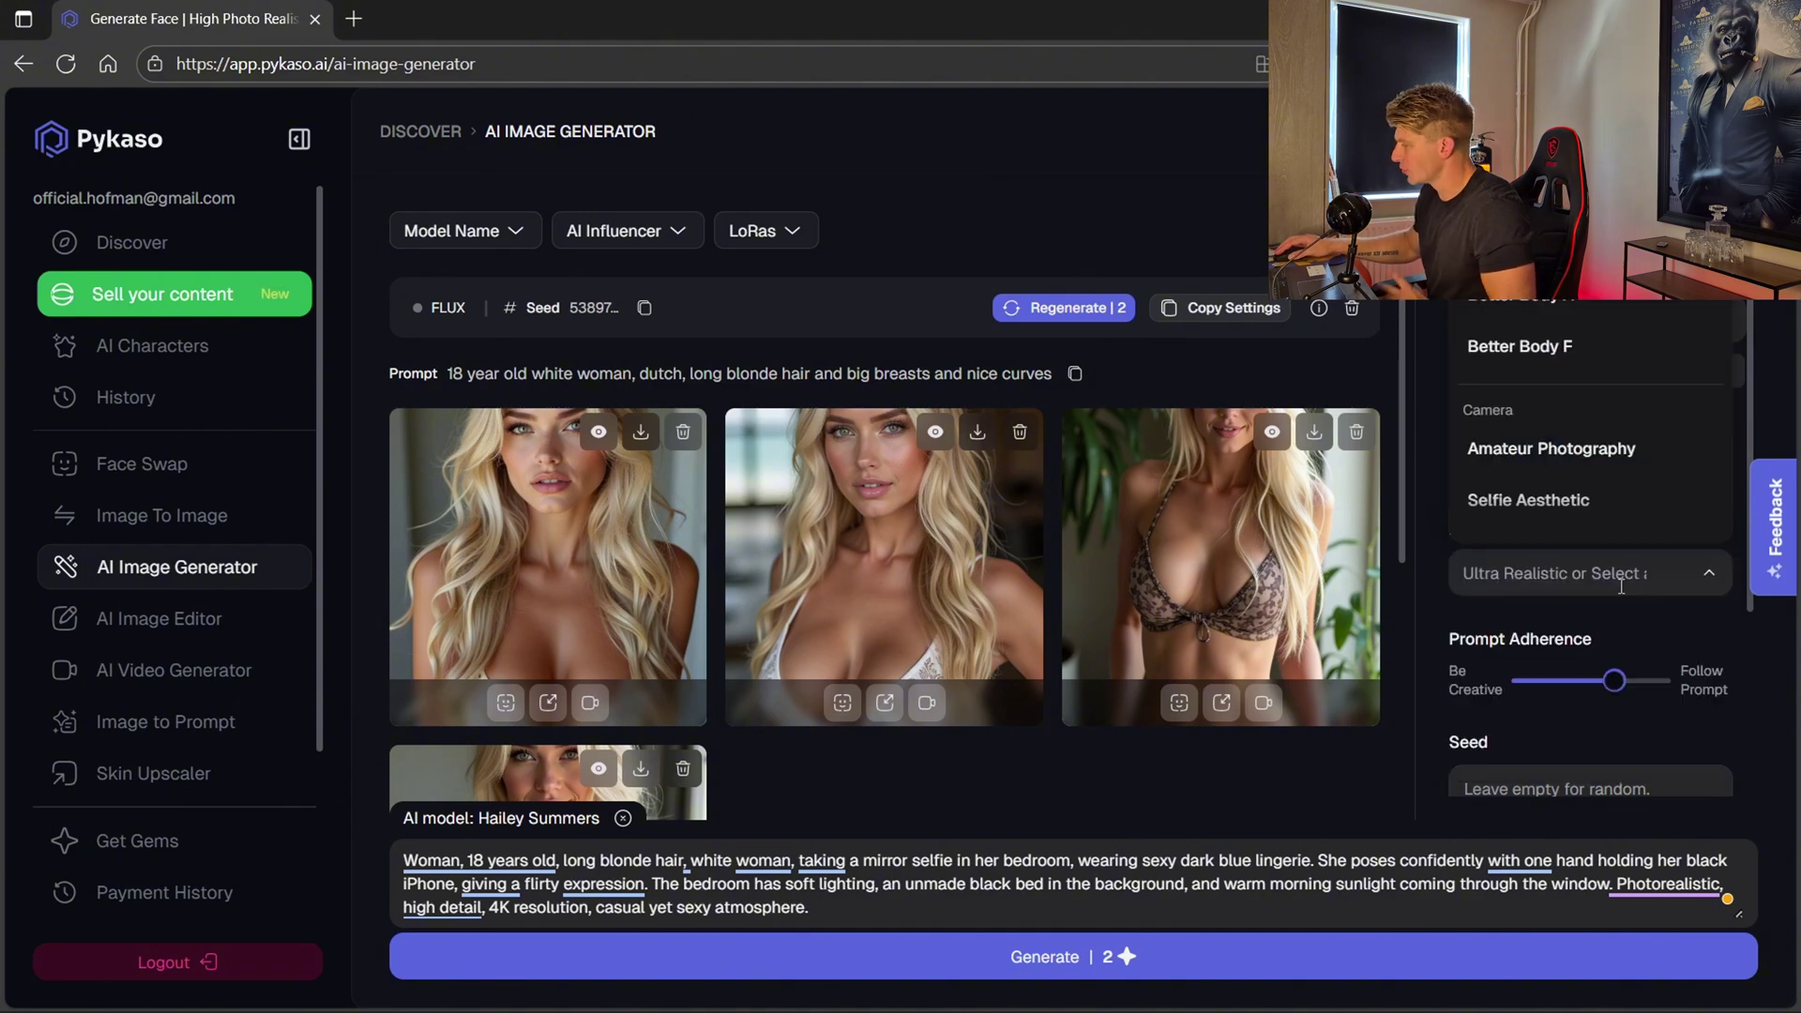
scroll(1624, 483, down, 2)
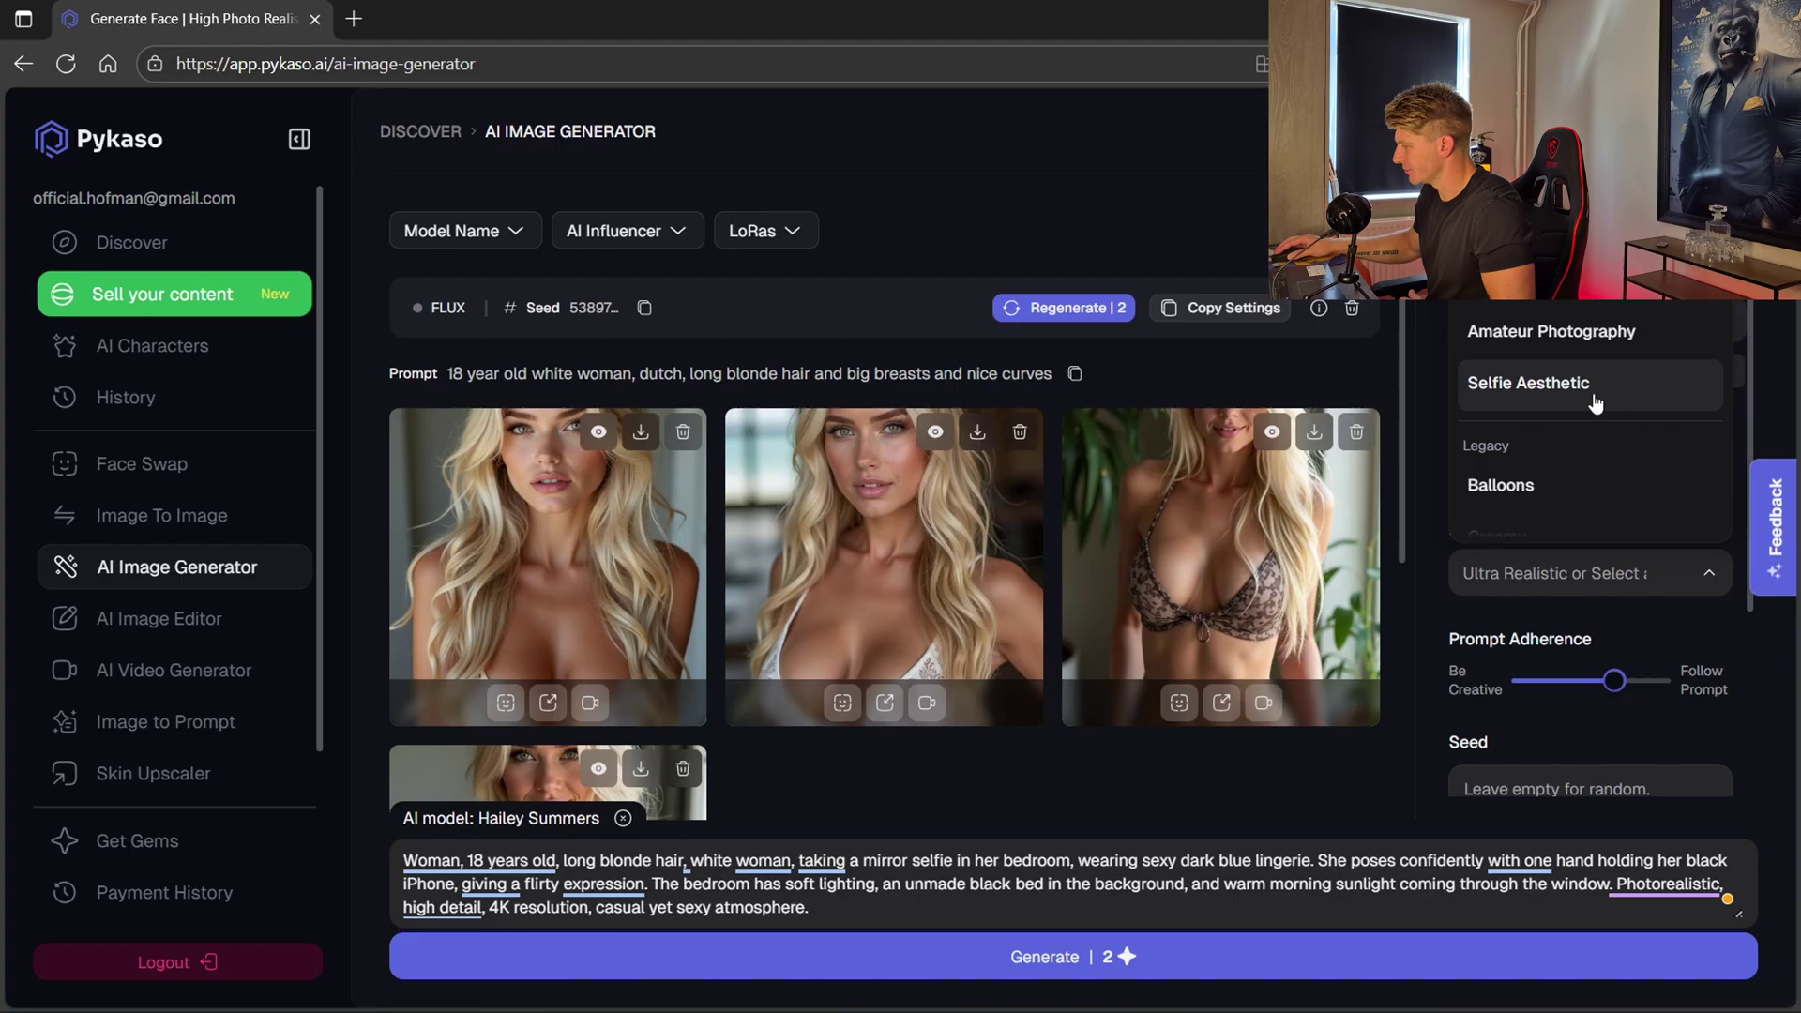
click(1597, 397)
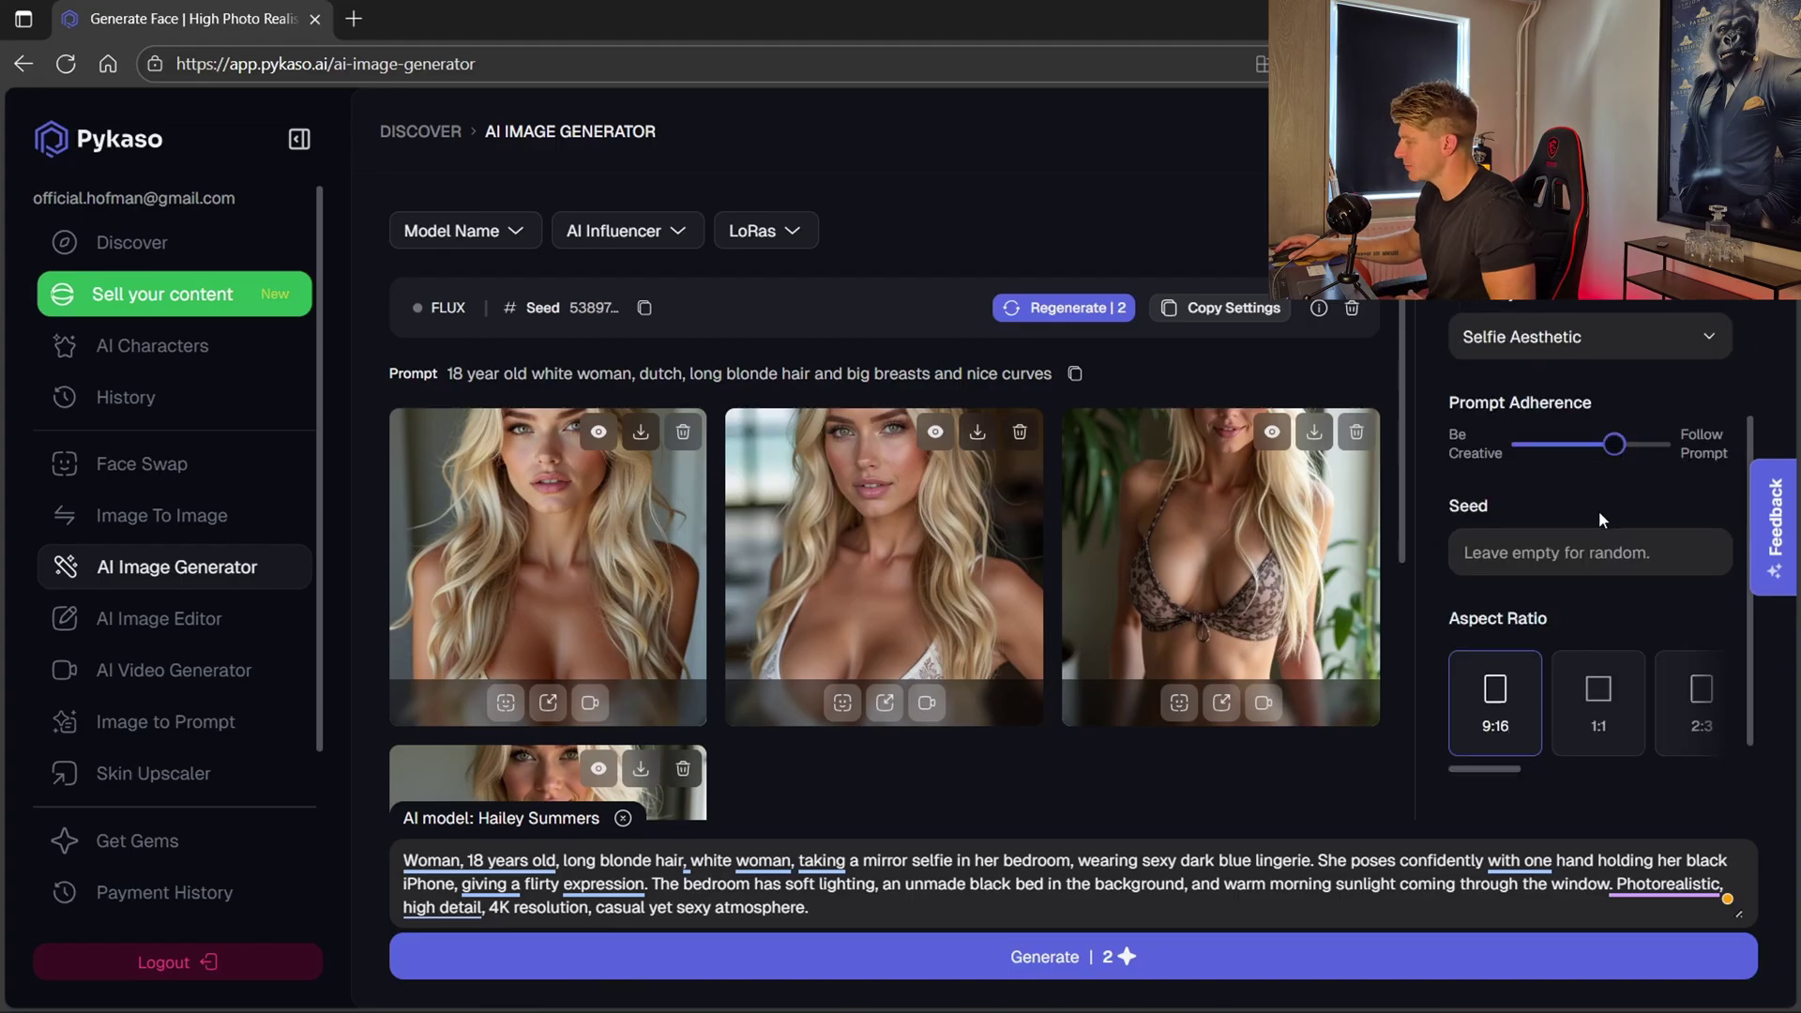
scroll(1598, 510, down, 1)
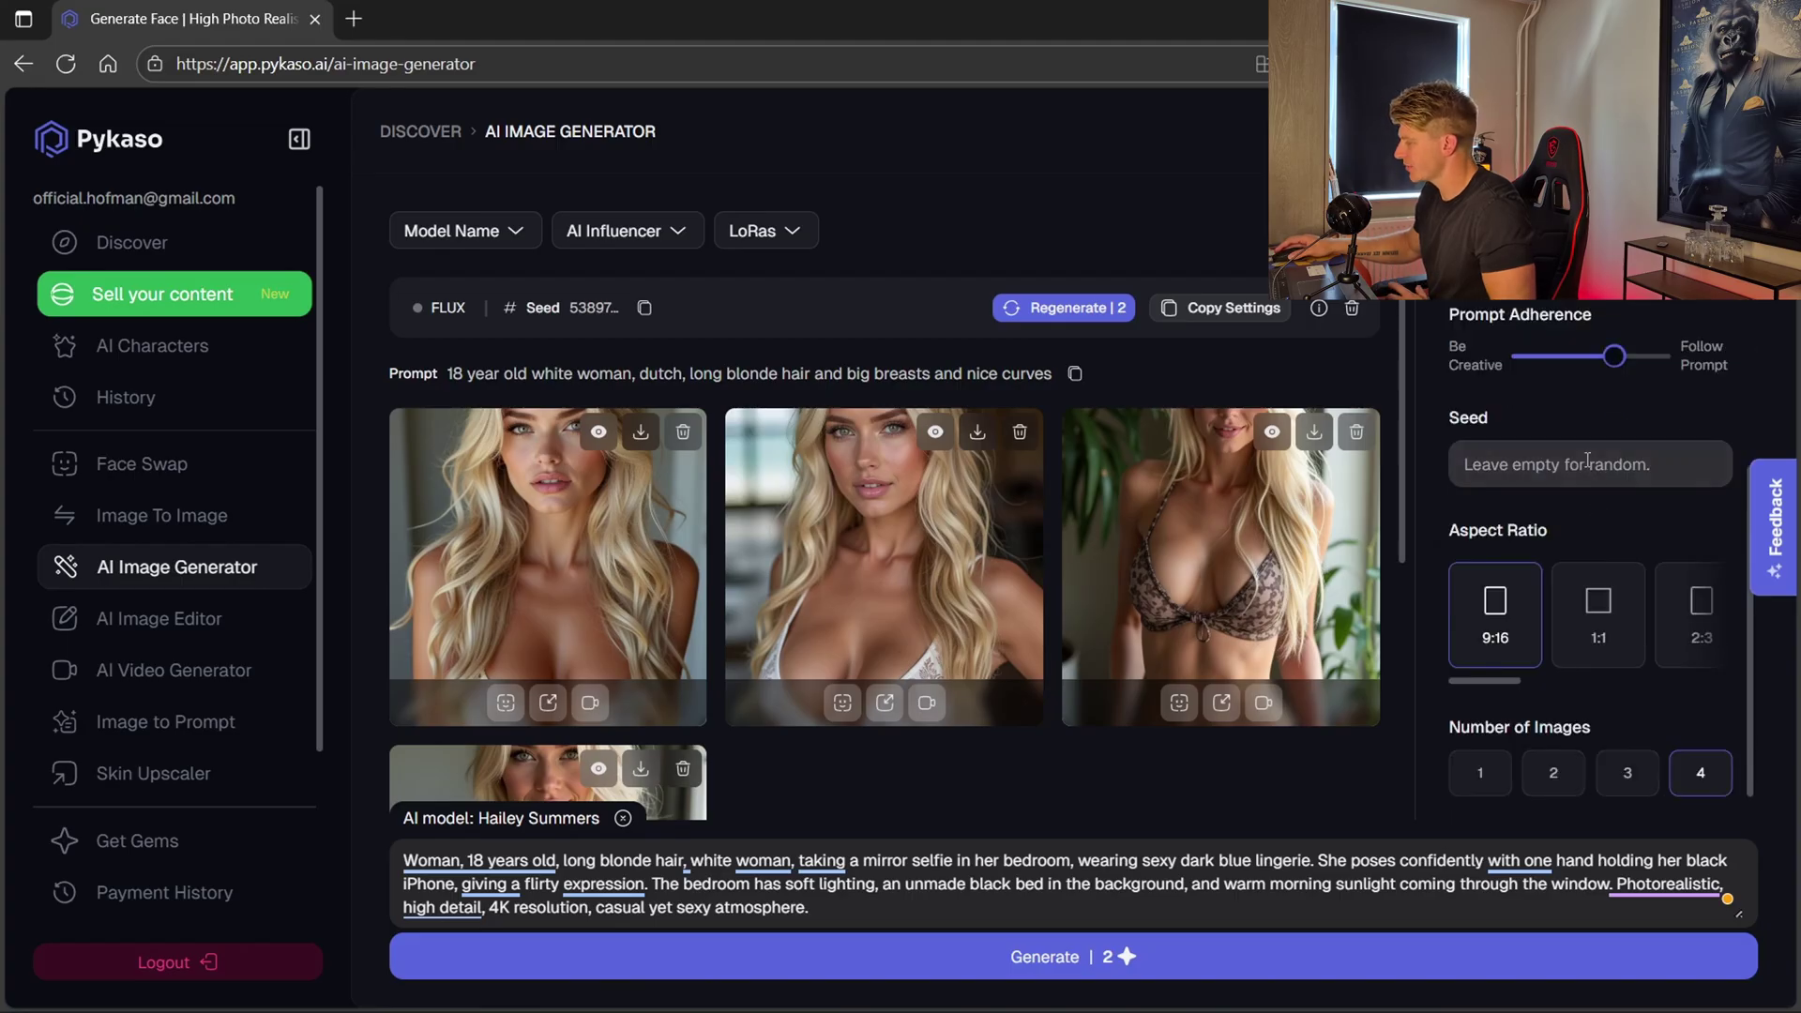
click(1105, 976)
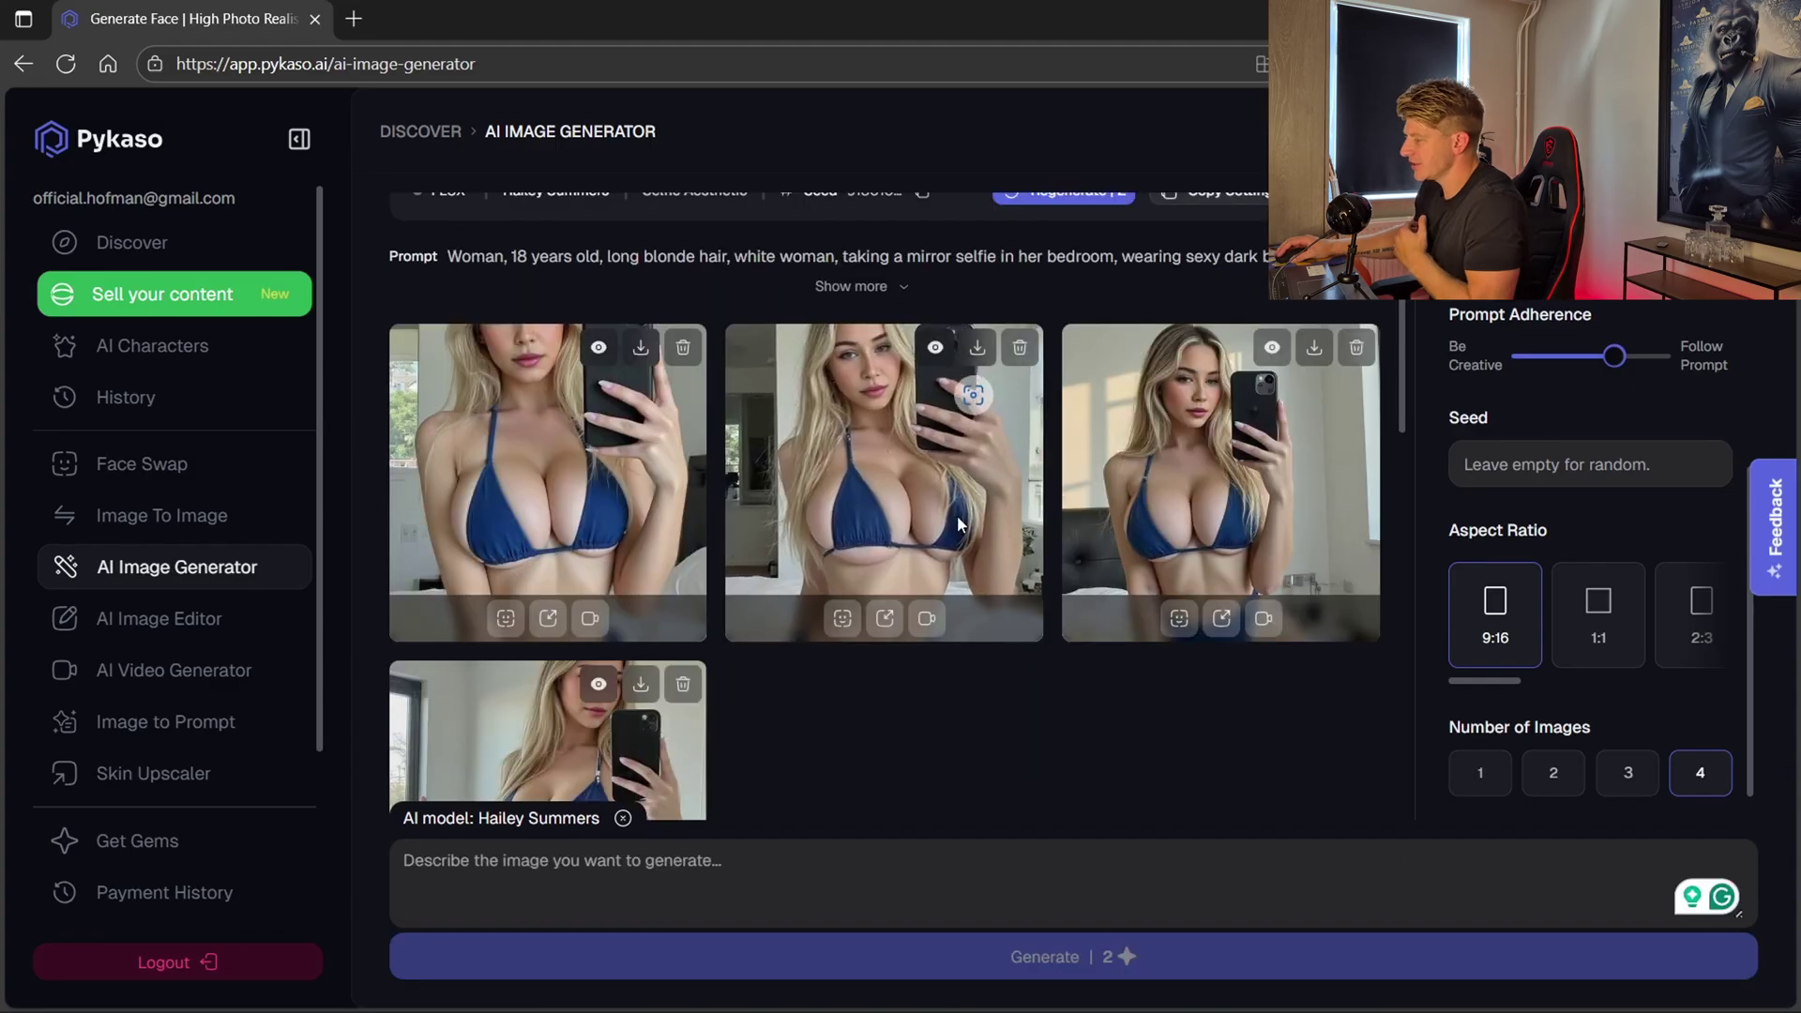
click(964, 527)
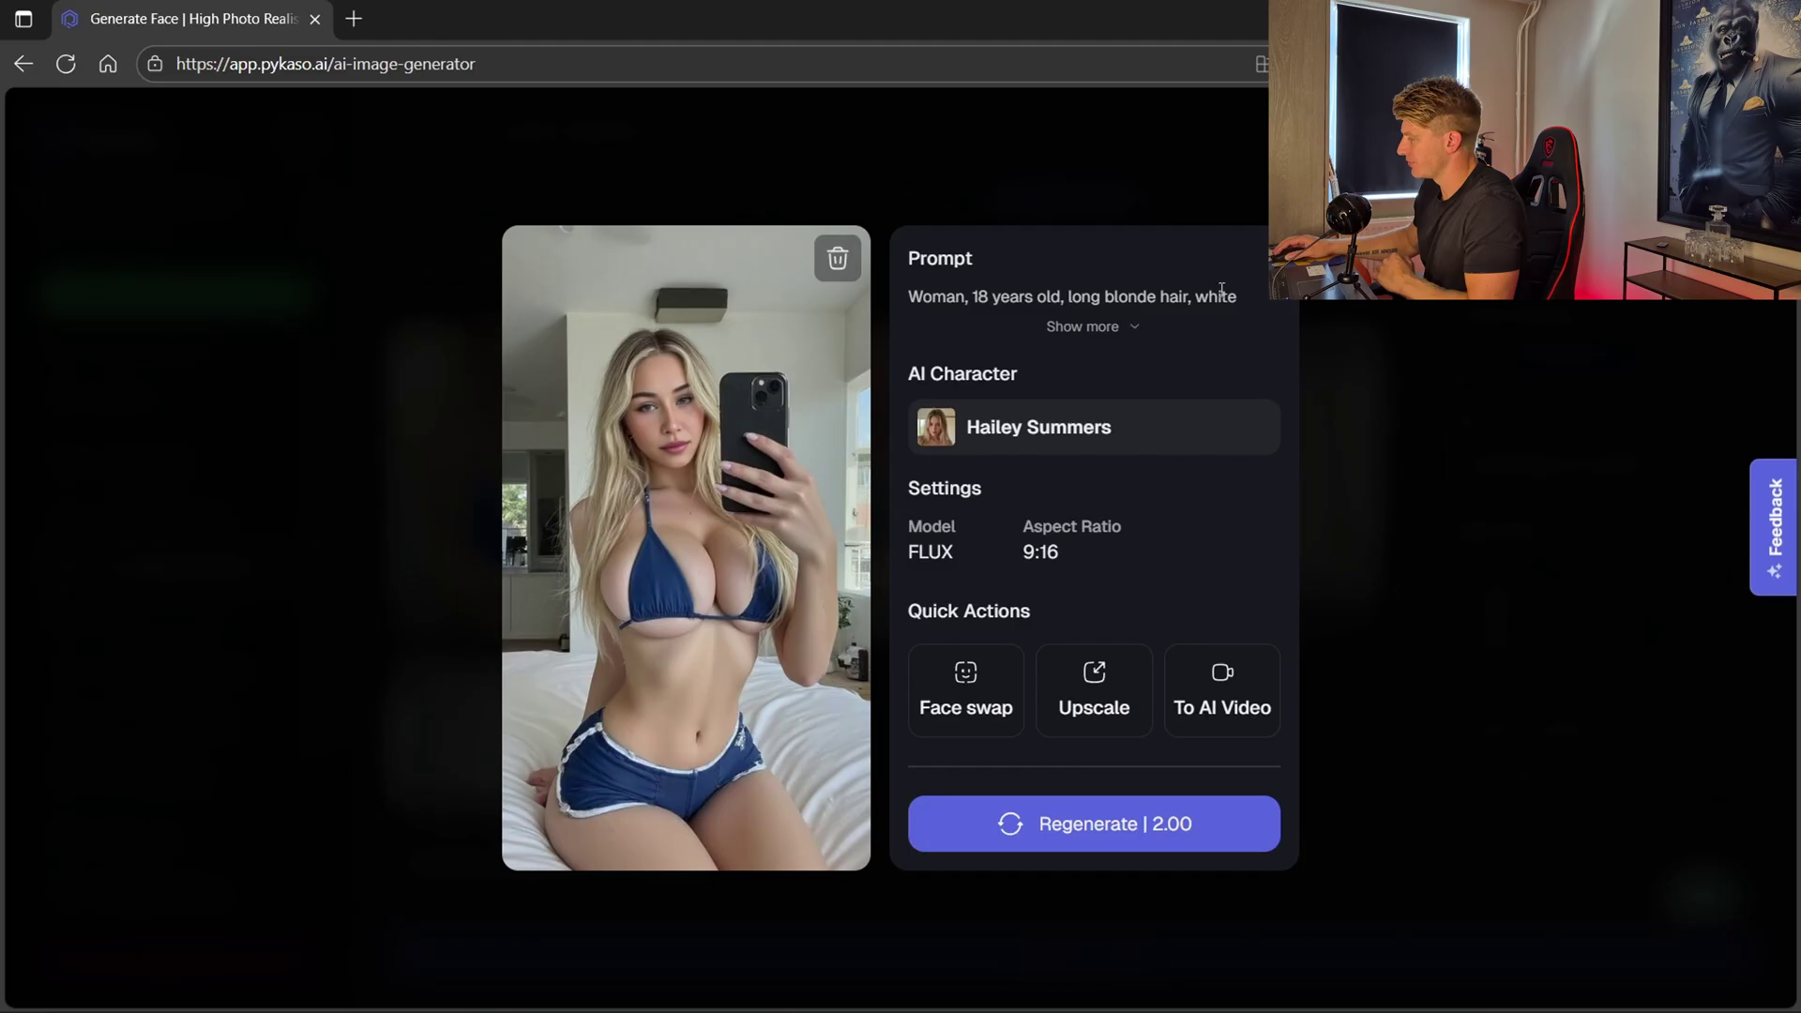
click(206, 773)
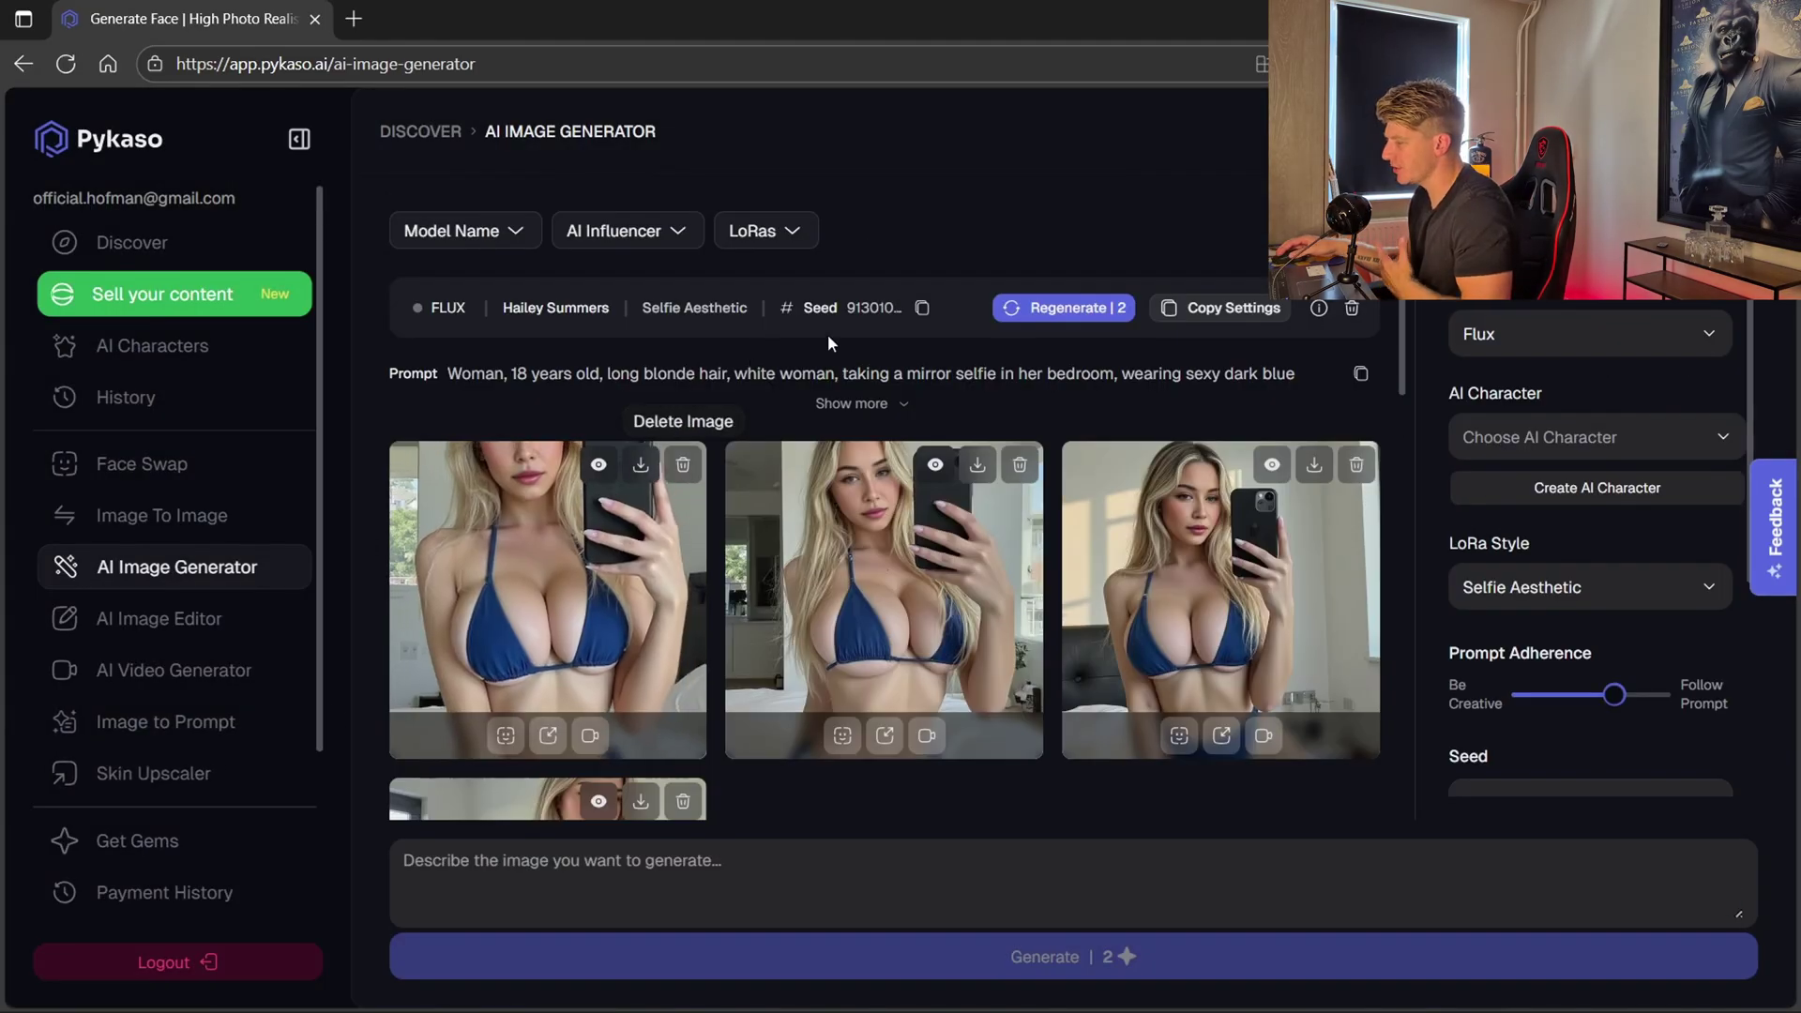
click(922, 308)
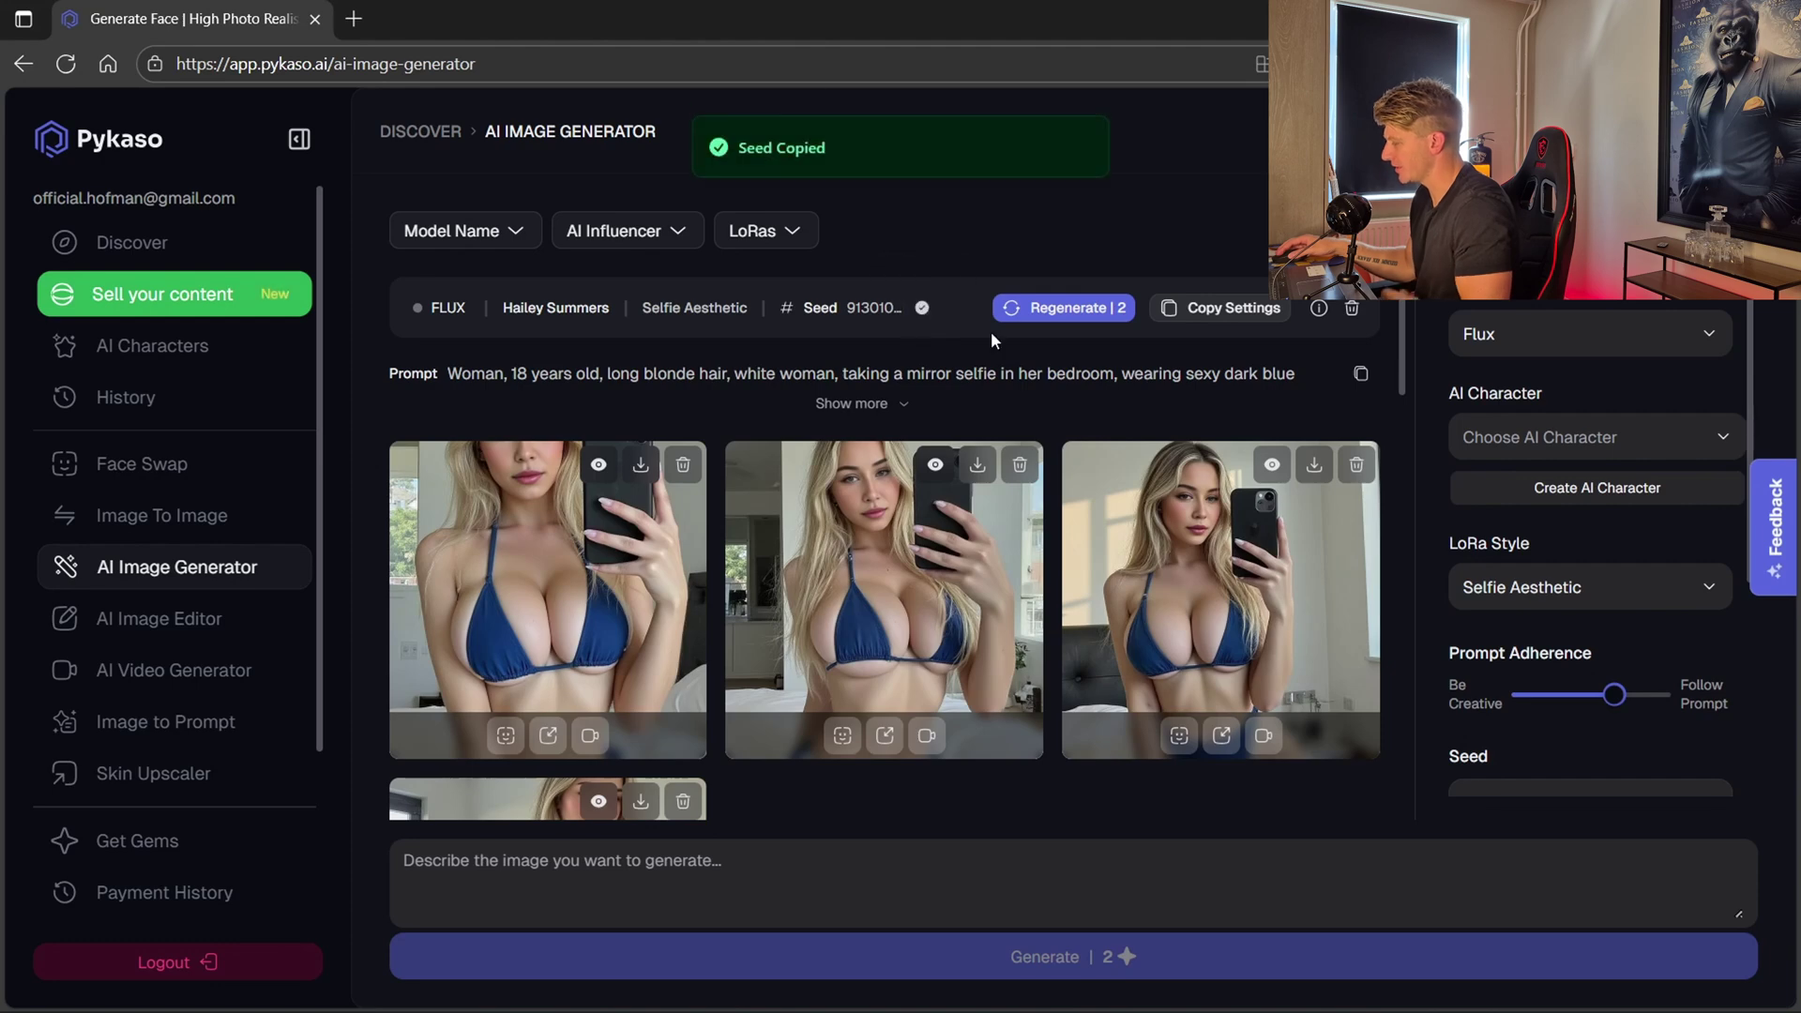
scroll(1548, 656, down, 3)
click(1548, 567)
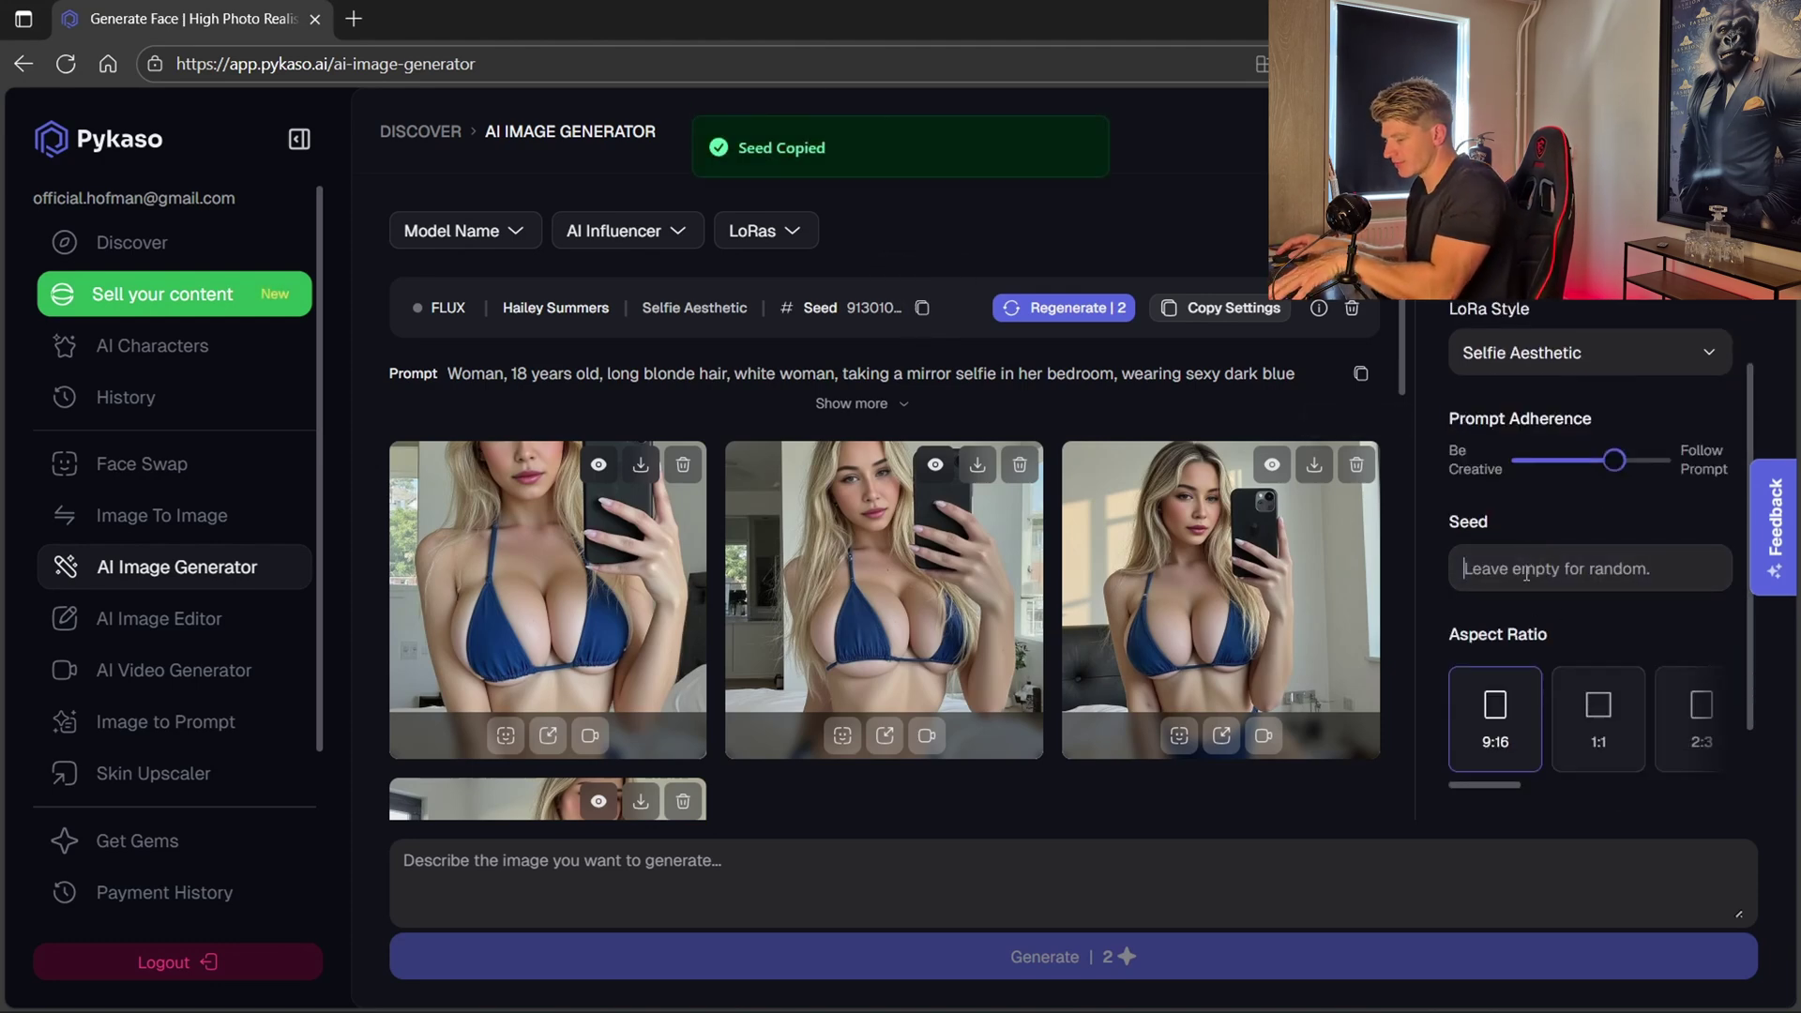
key(ctrl+v)
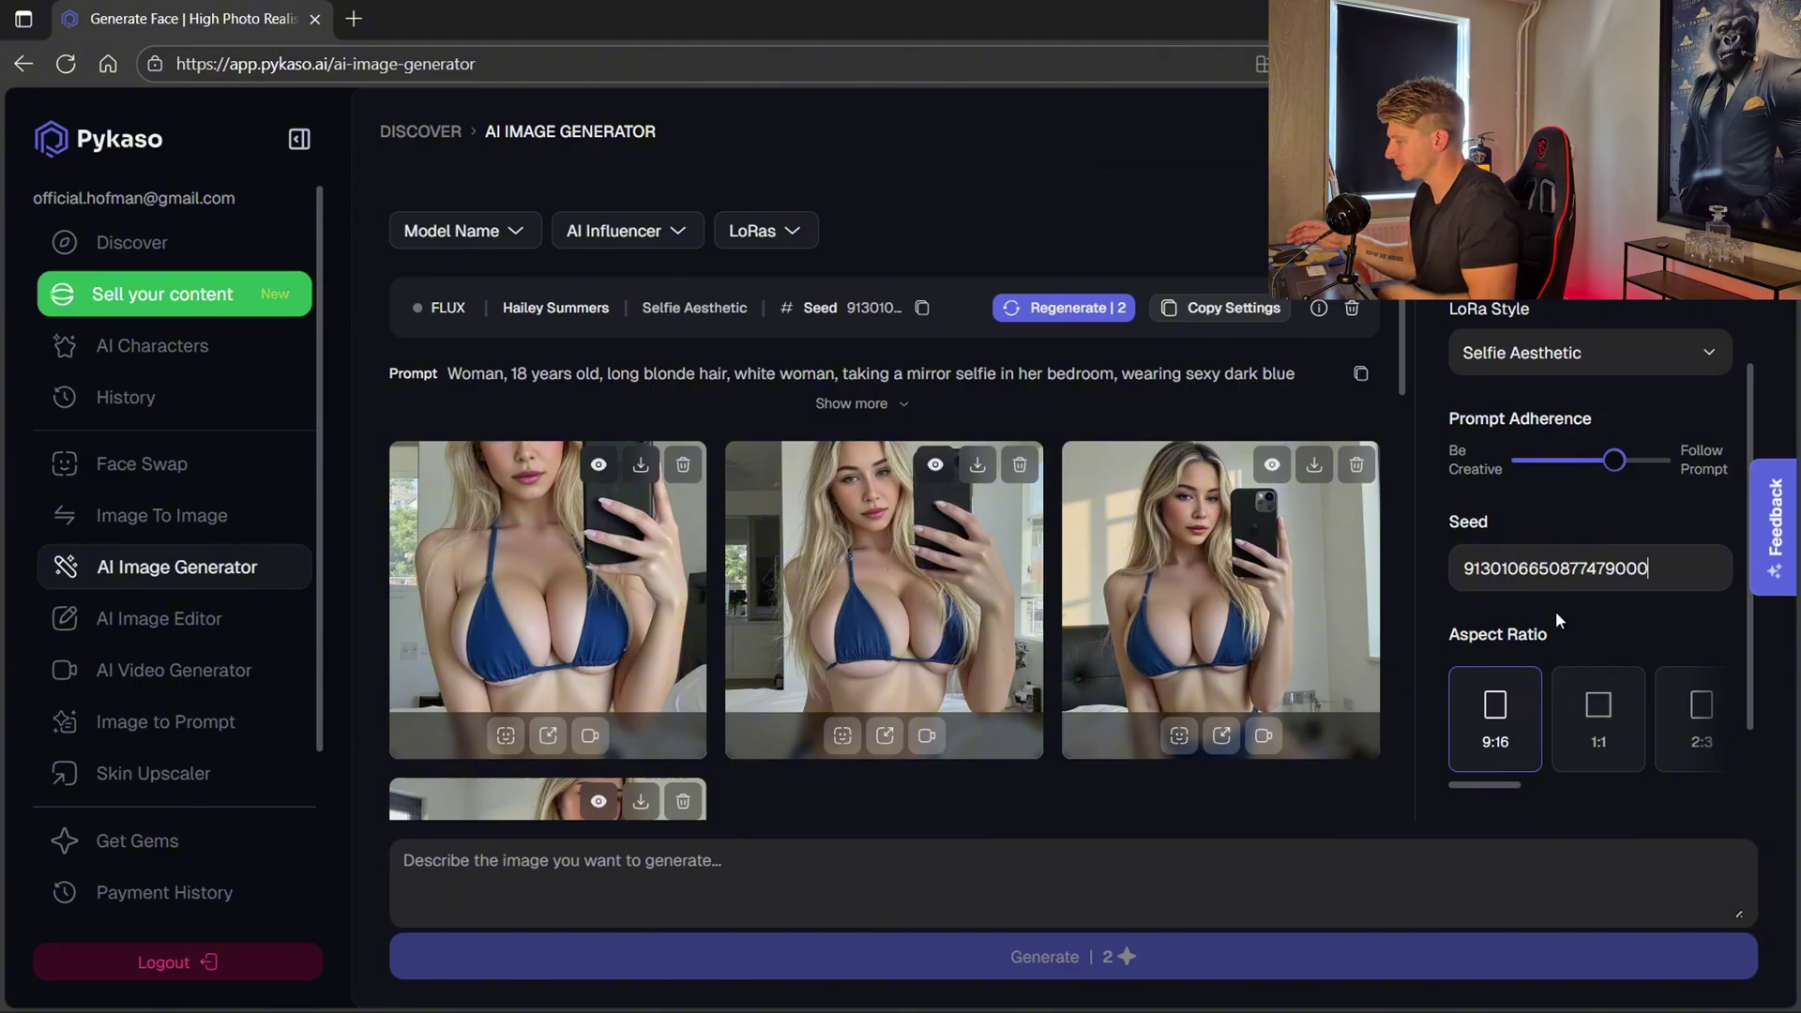
click(936, 655)
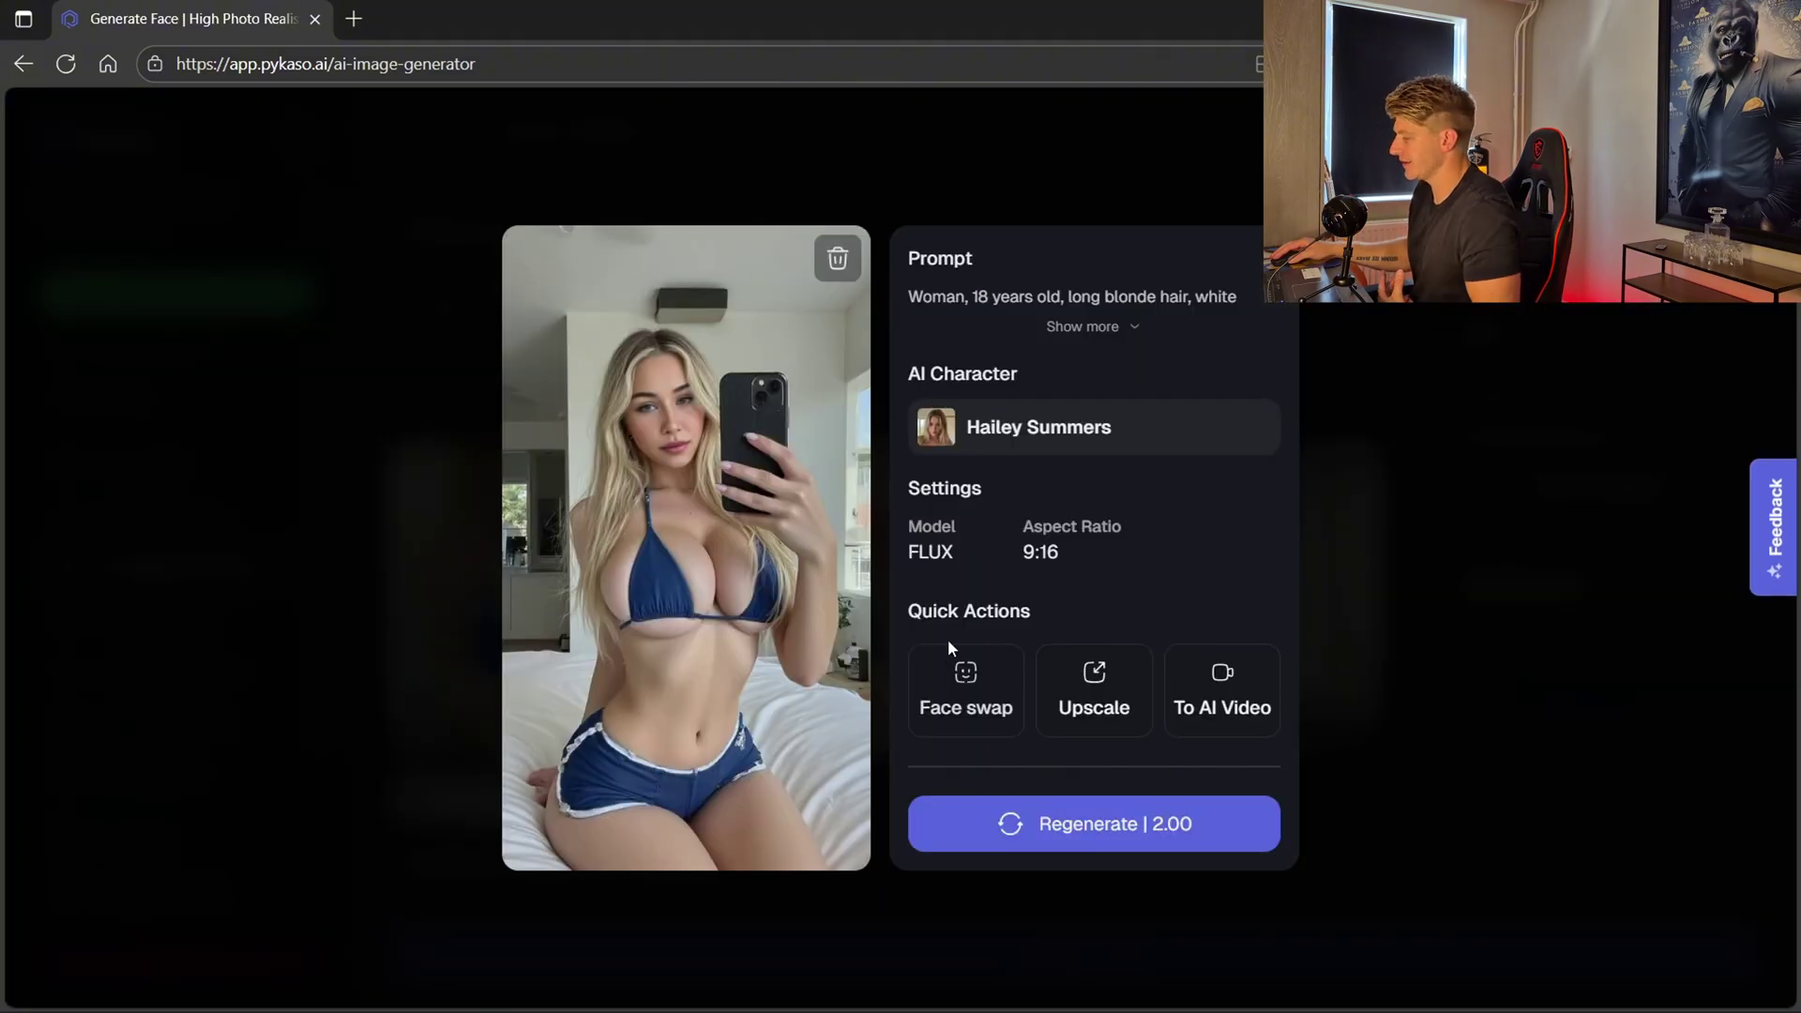
Upscale the blonde mirror selfie at 2MP, strength 0.5, and compare original versus upscaled
click(1102, 685)
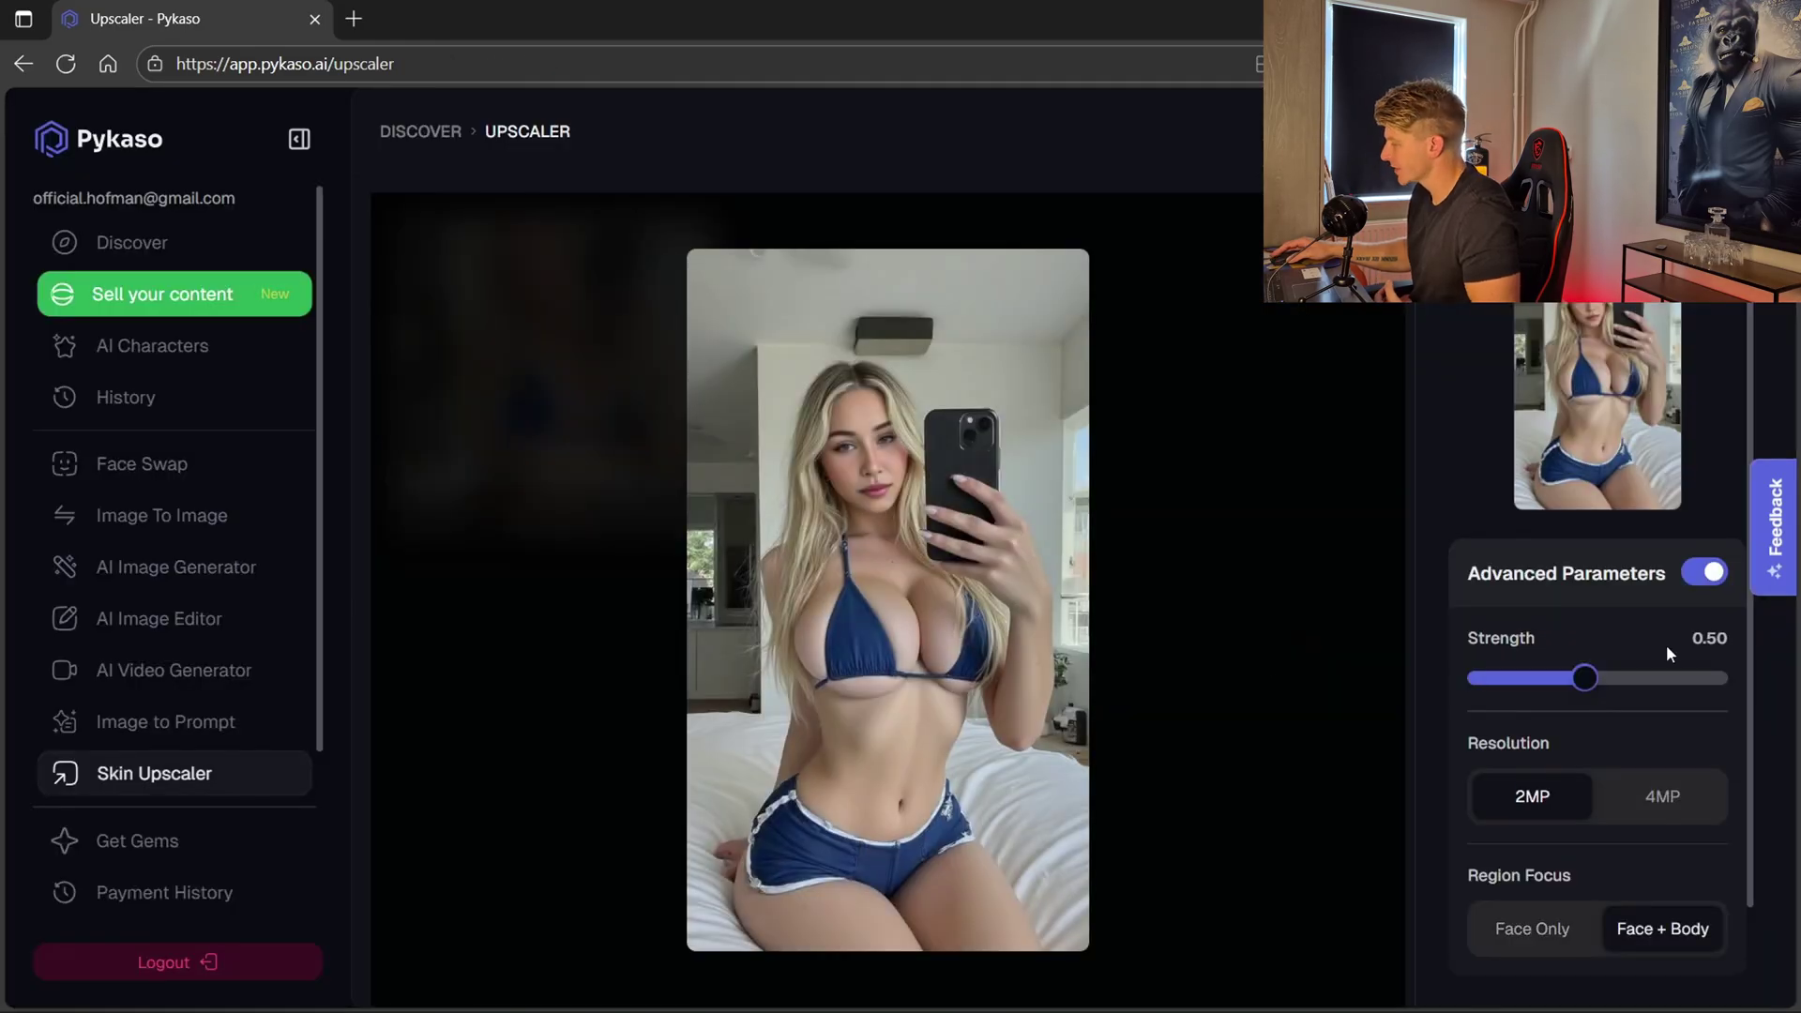
scroll(1666, 644, down, 1)
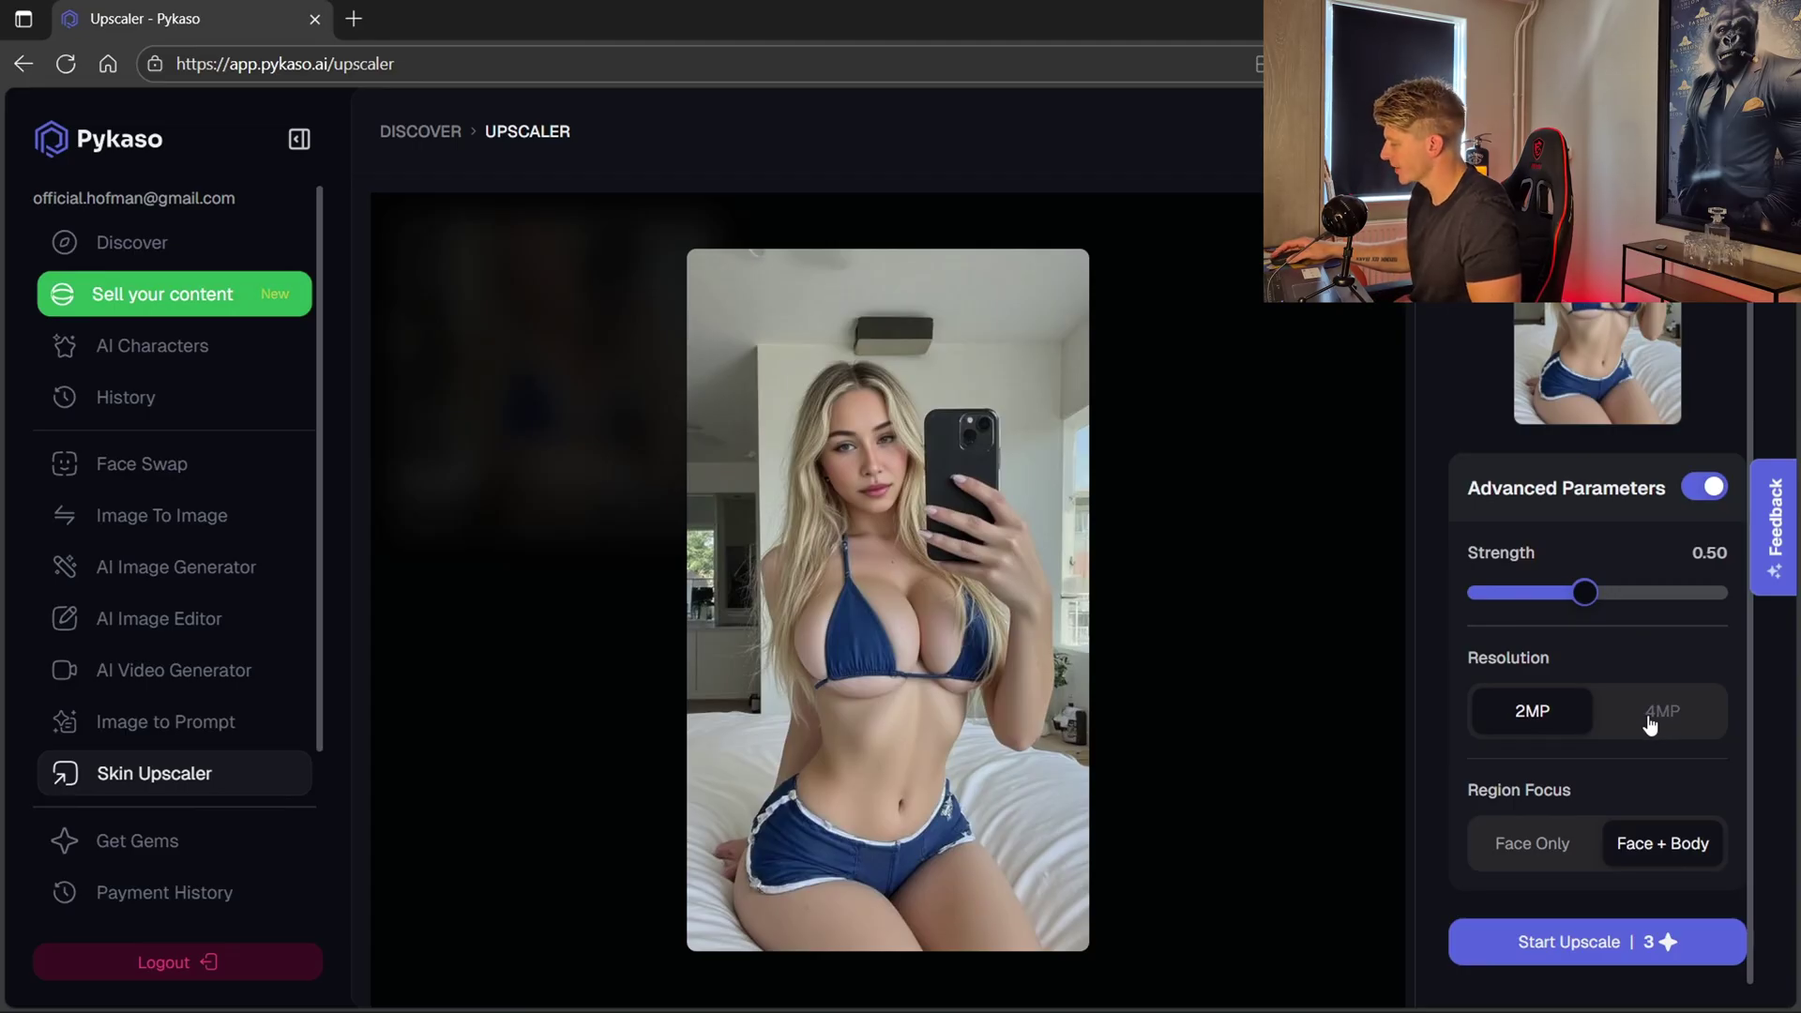
click(1613, 947)
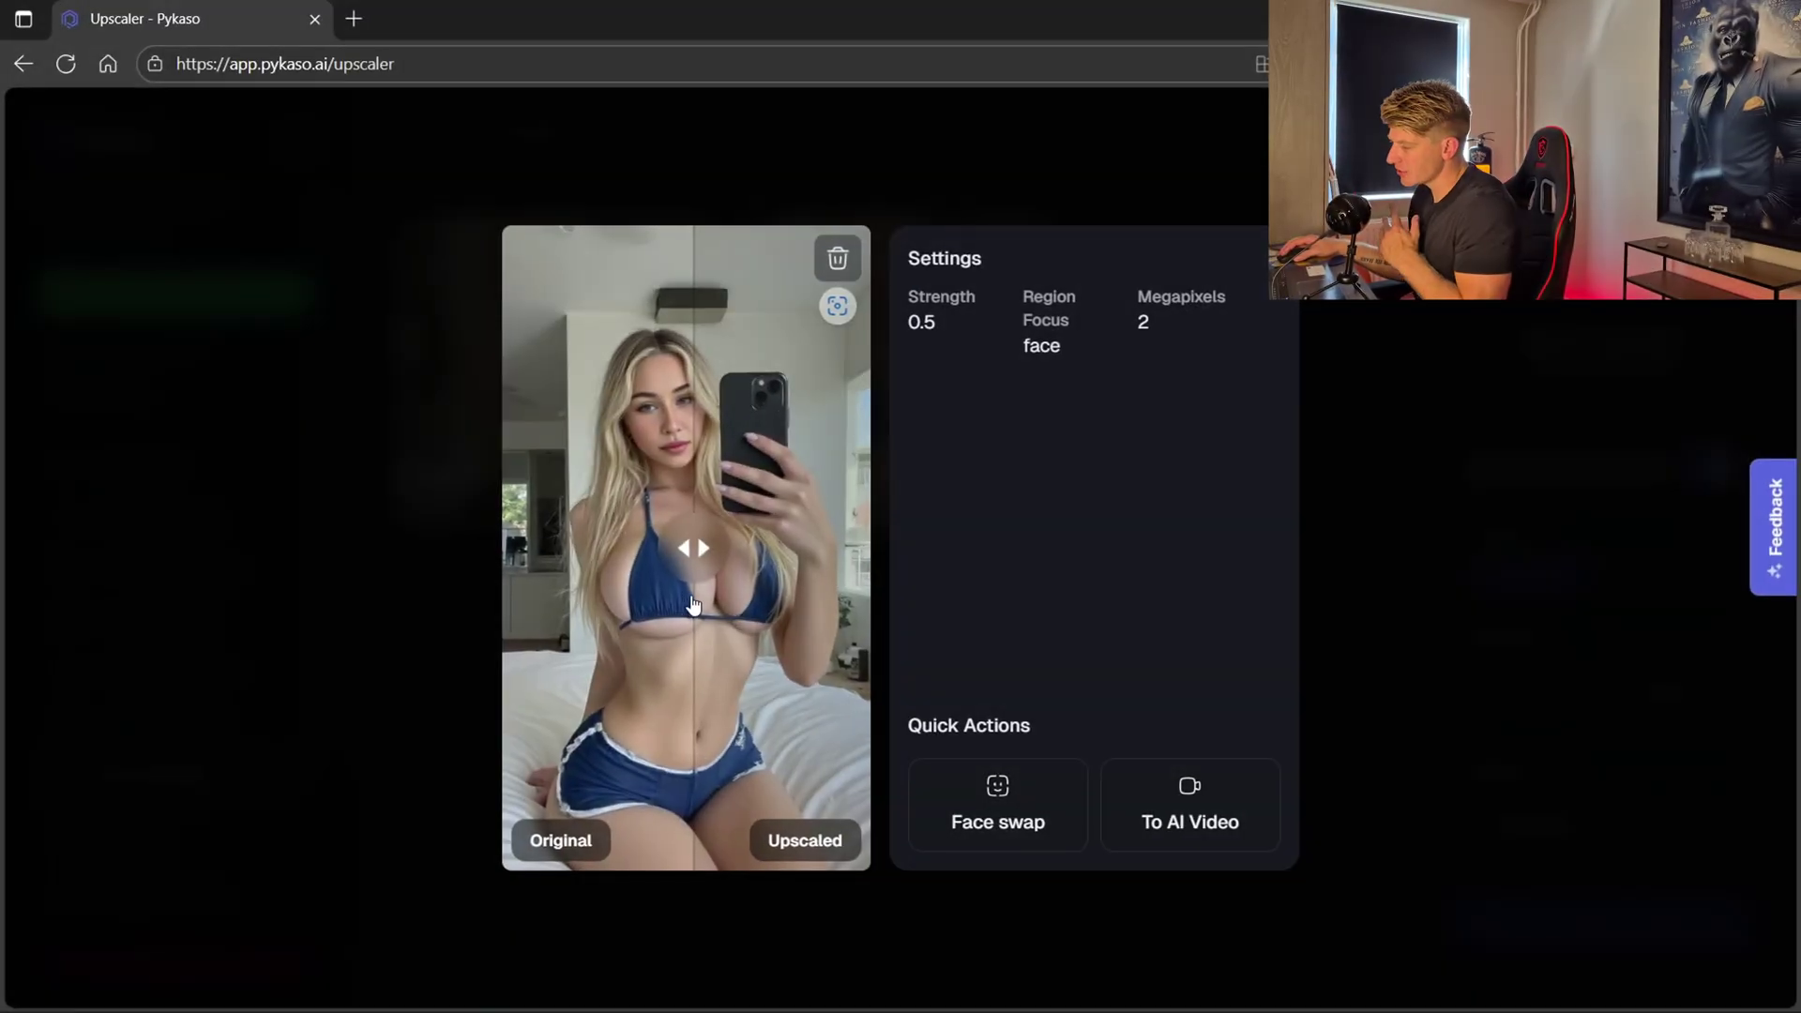
drag(694, 553, 785, 554)
drag(785, 552, 570, 526)
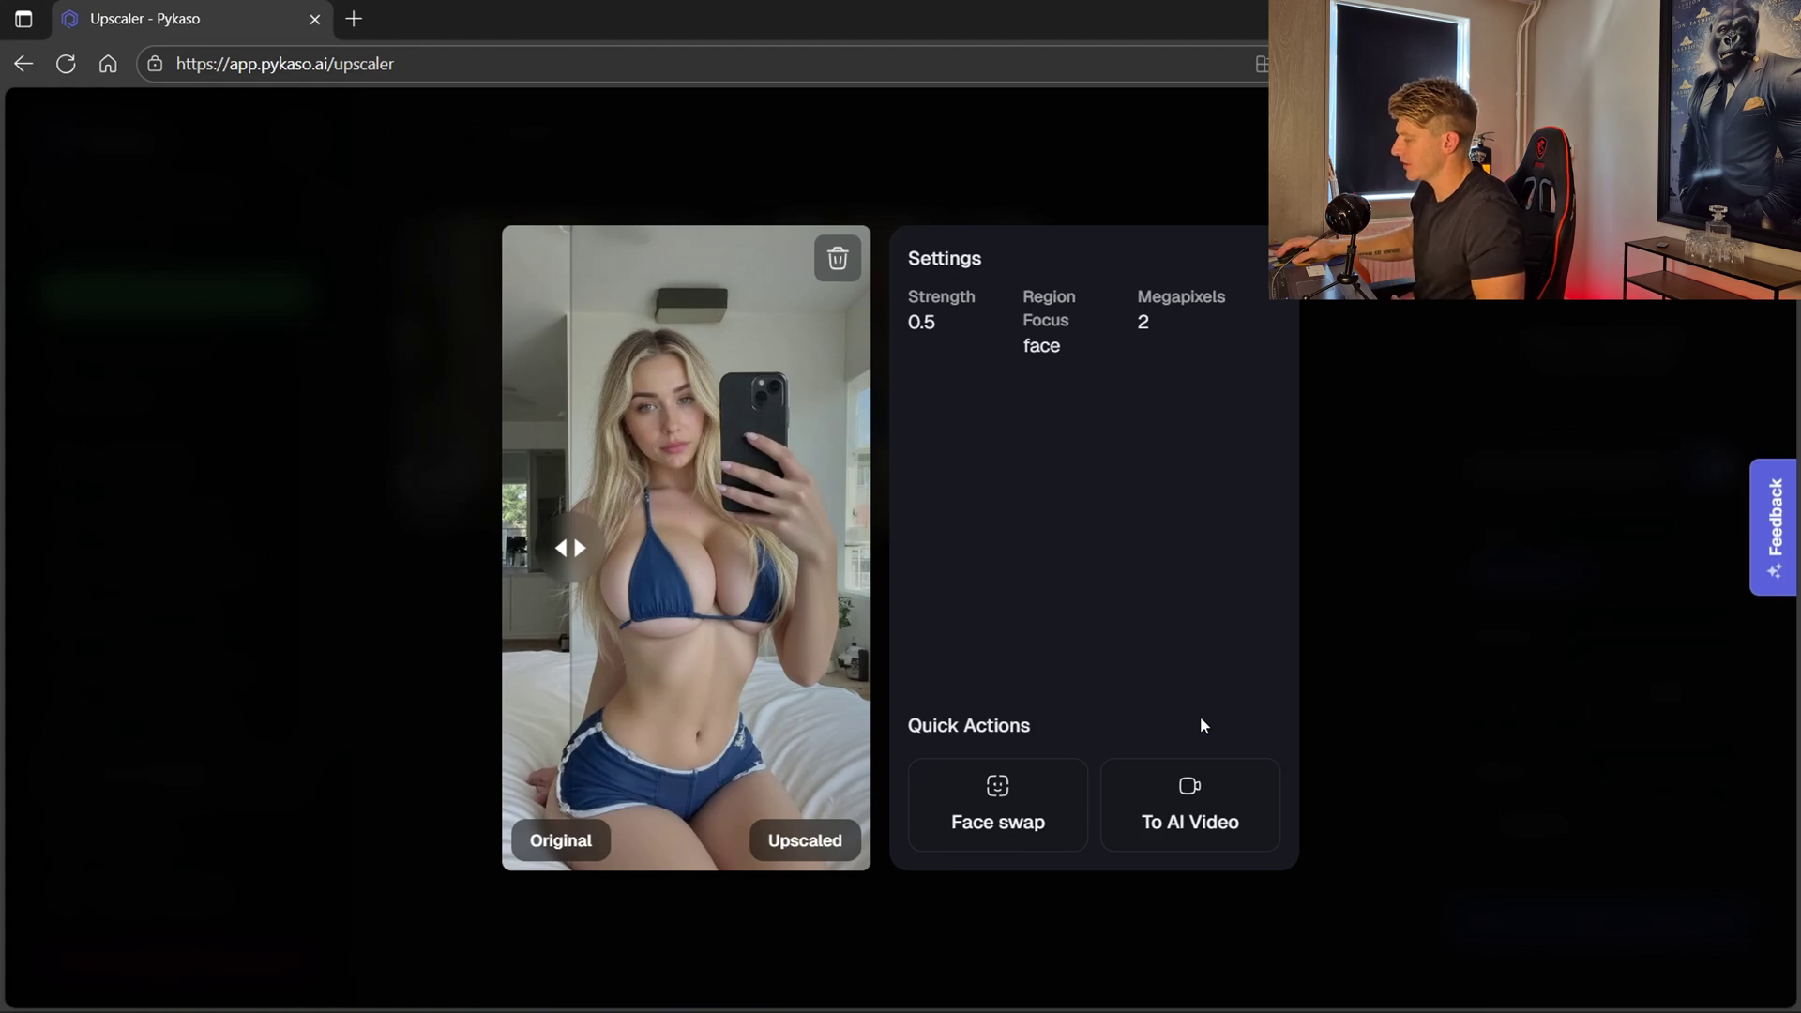
Set up an AI video from the upscaled selfie with Kling 2.1, 9:16, 1080p, 5s
click(1210, 830)
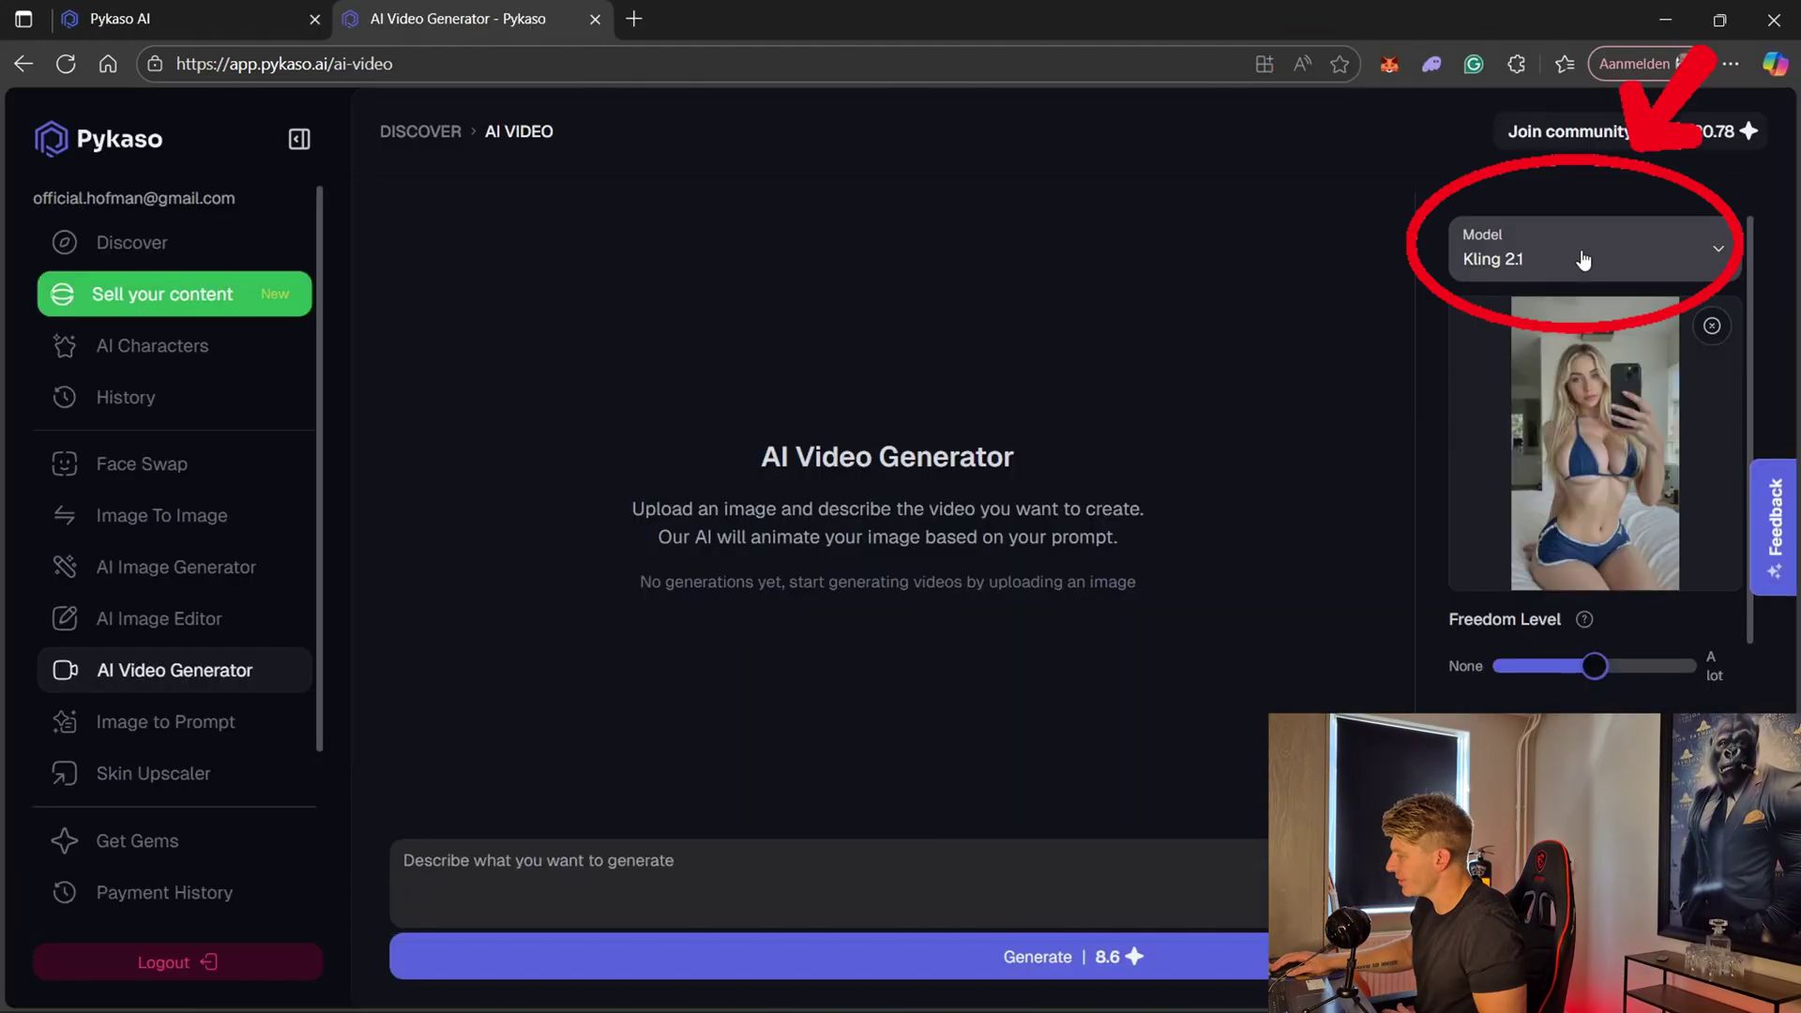
click(1595, 264)
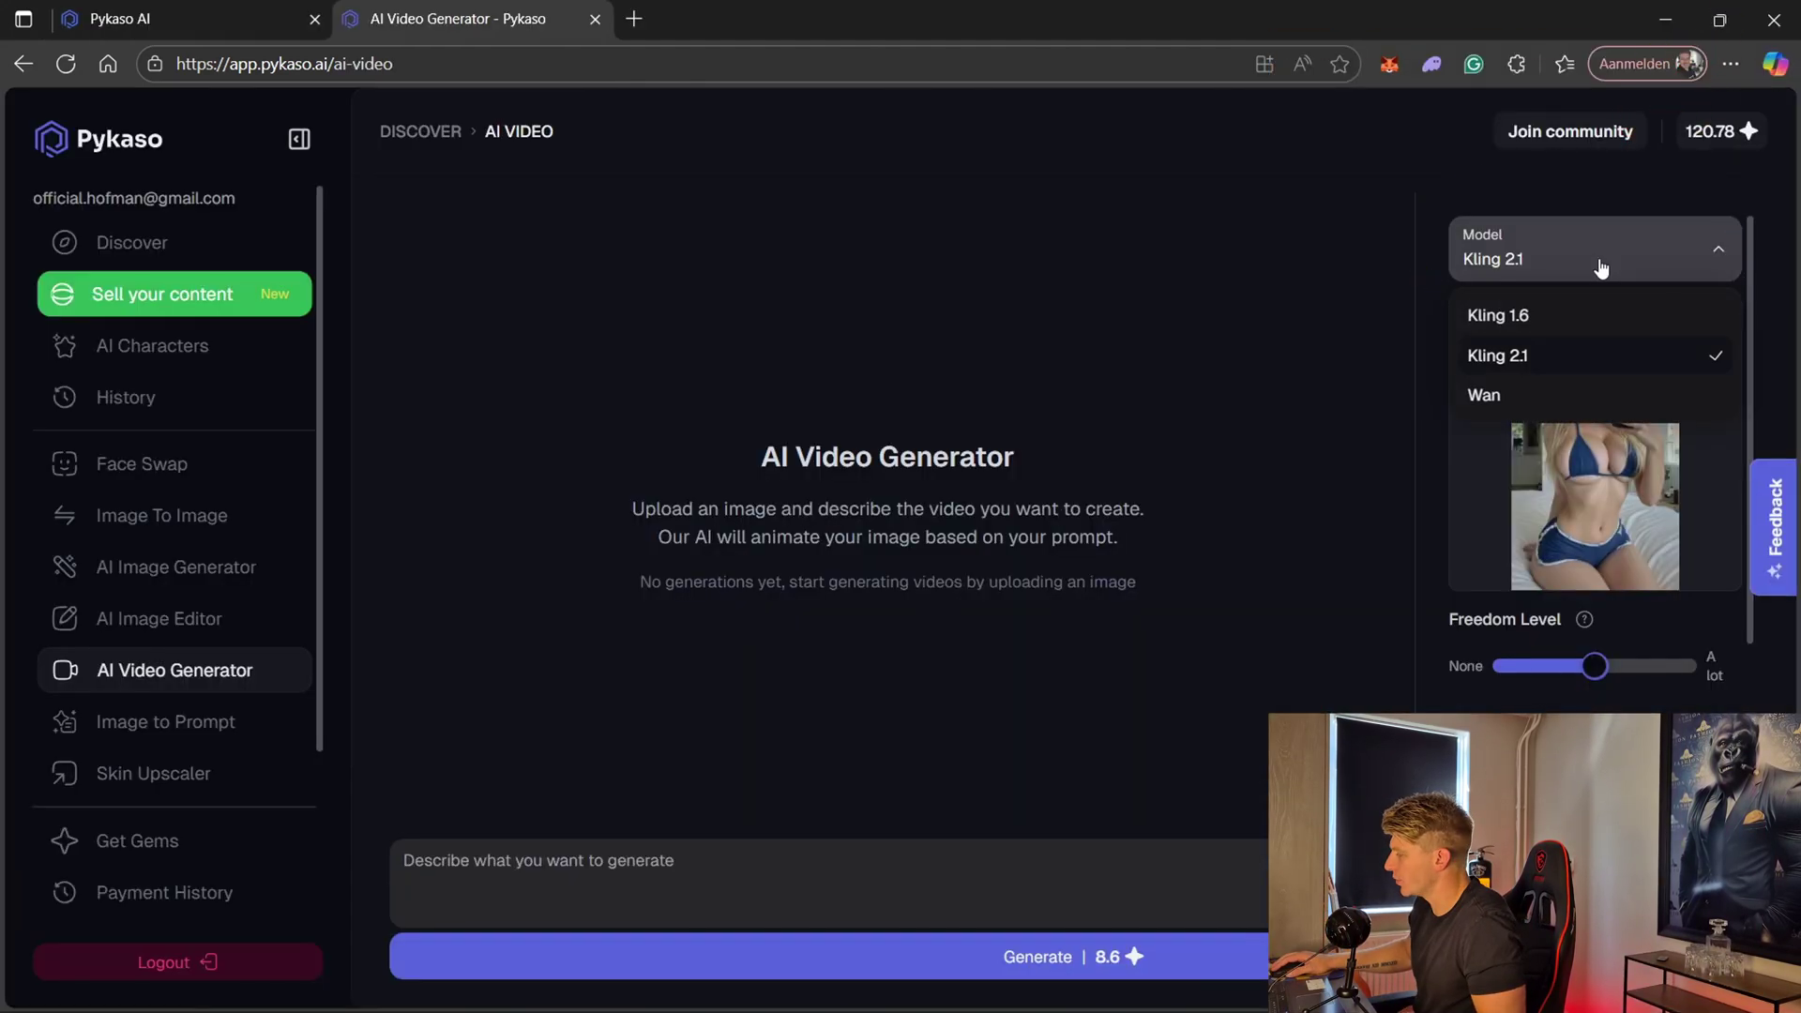
click(1570, 368)
scroll(1613, 450, down, 2)
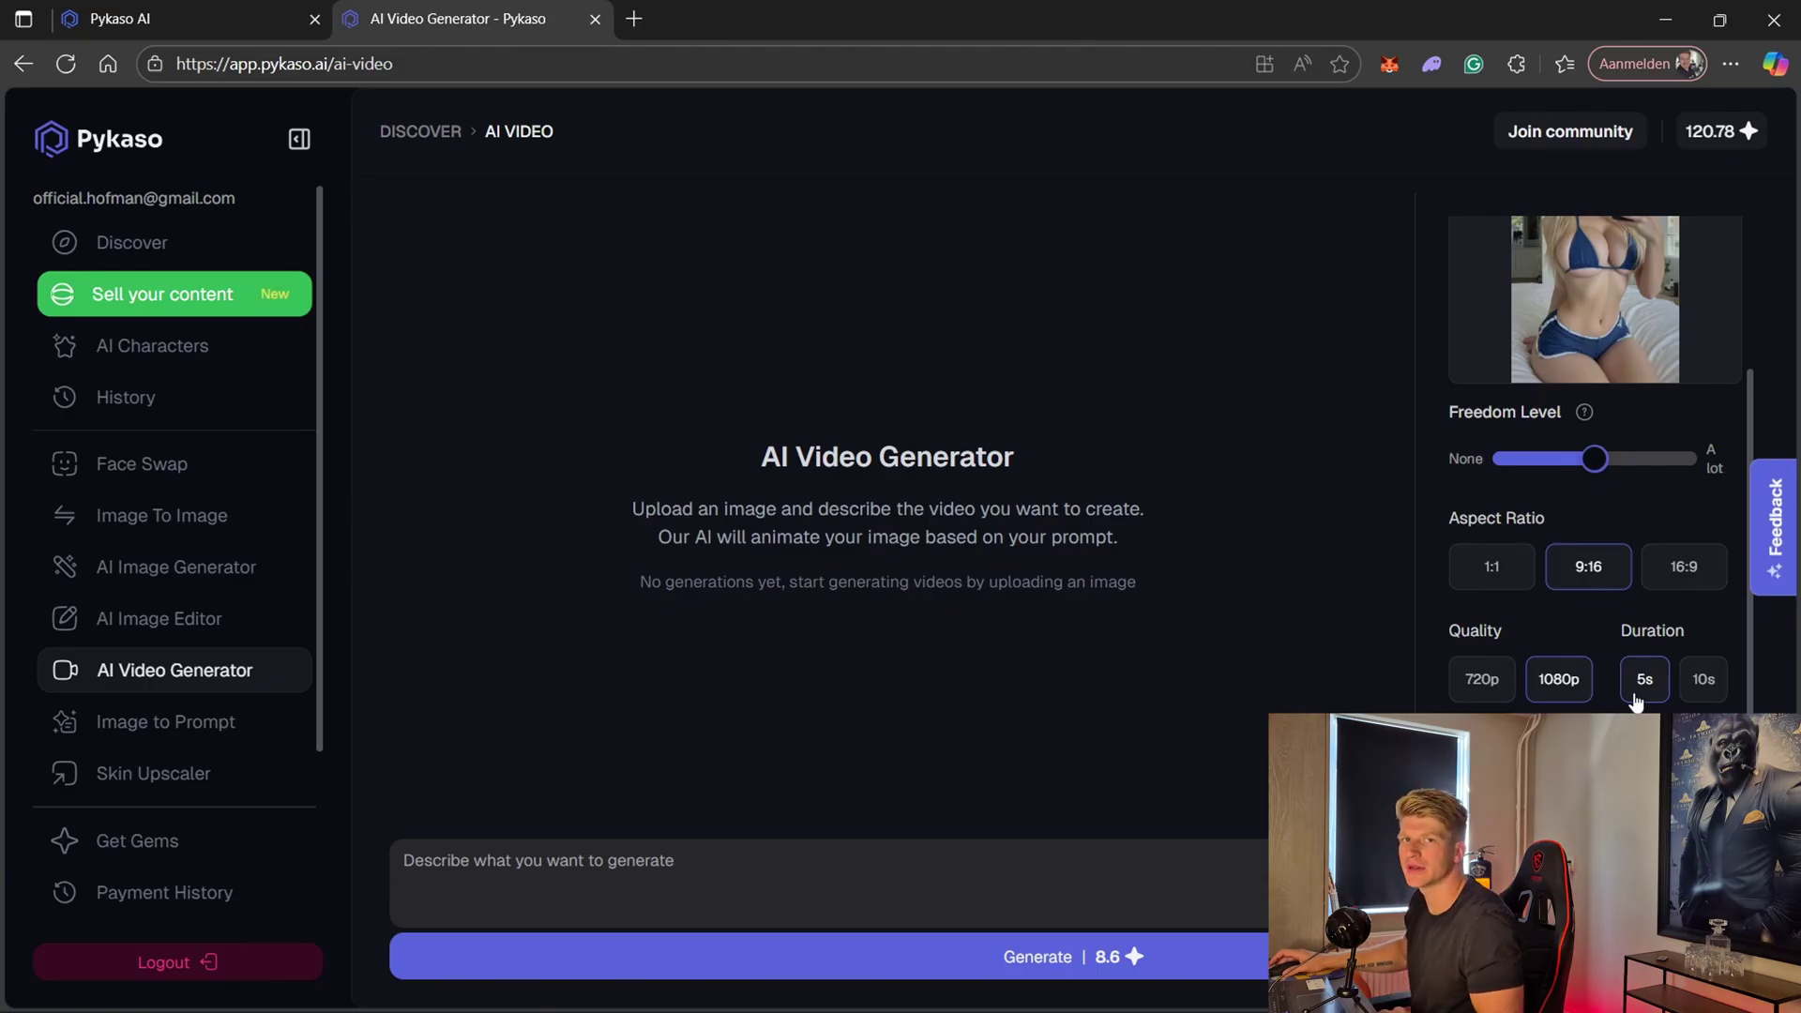
Generate the video from the posing, hip-turning prompt, then switch to Image to Image
click(723, 892)
text(Woman is posing in the mirror, holding a phone in her hand, turning her hips)
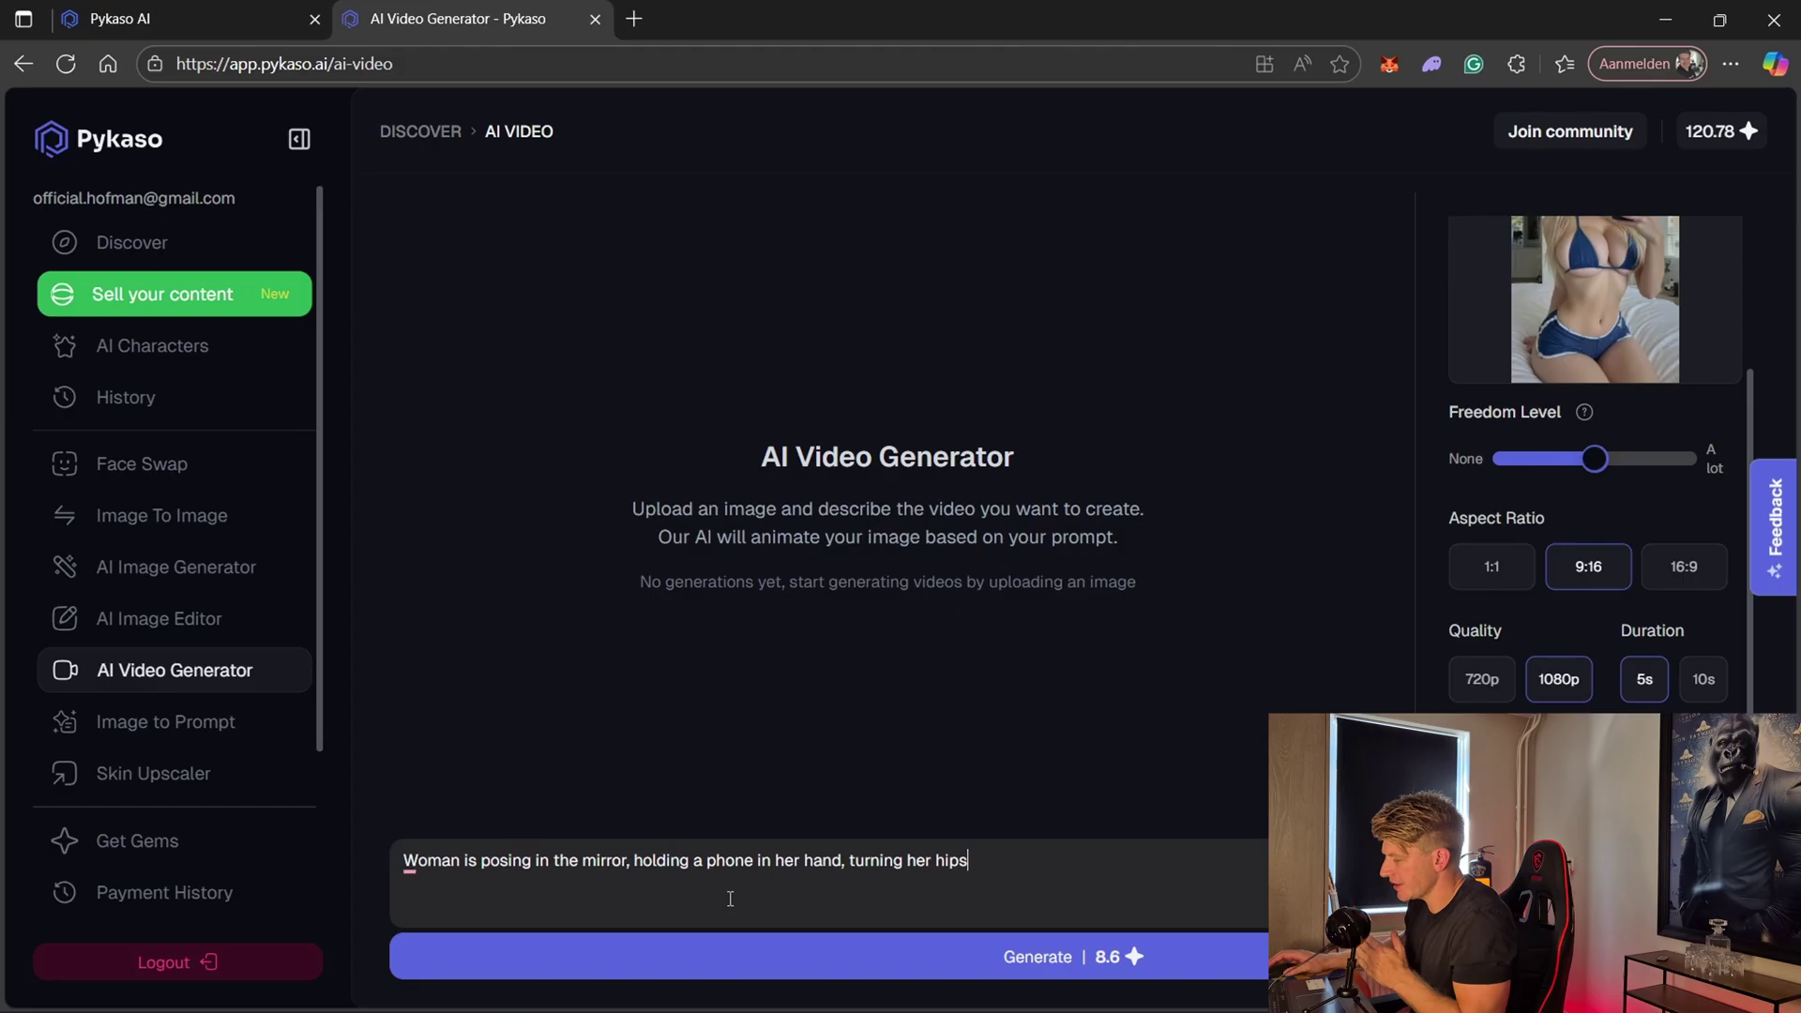
click(1049, 966)
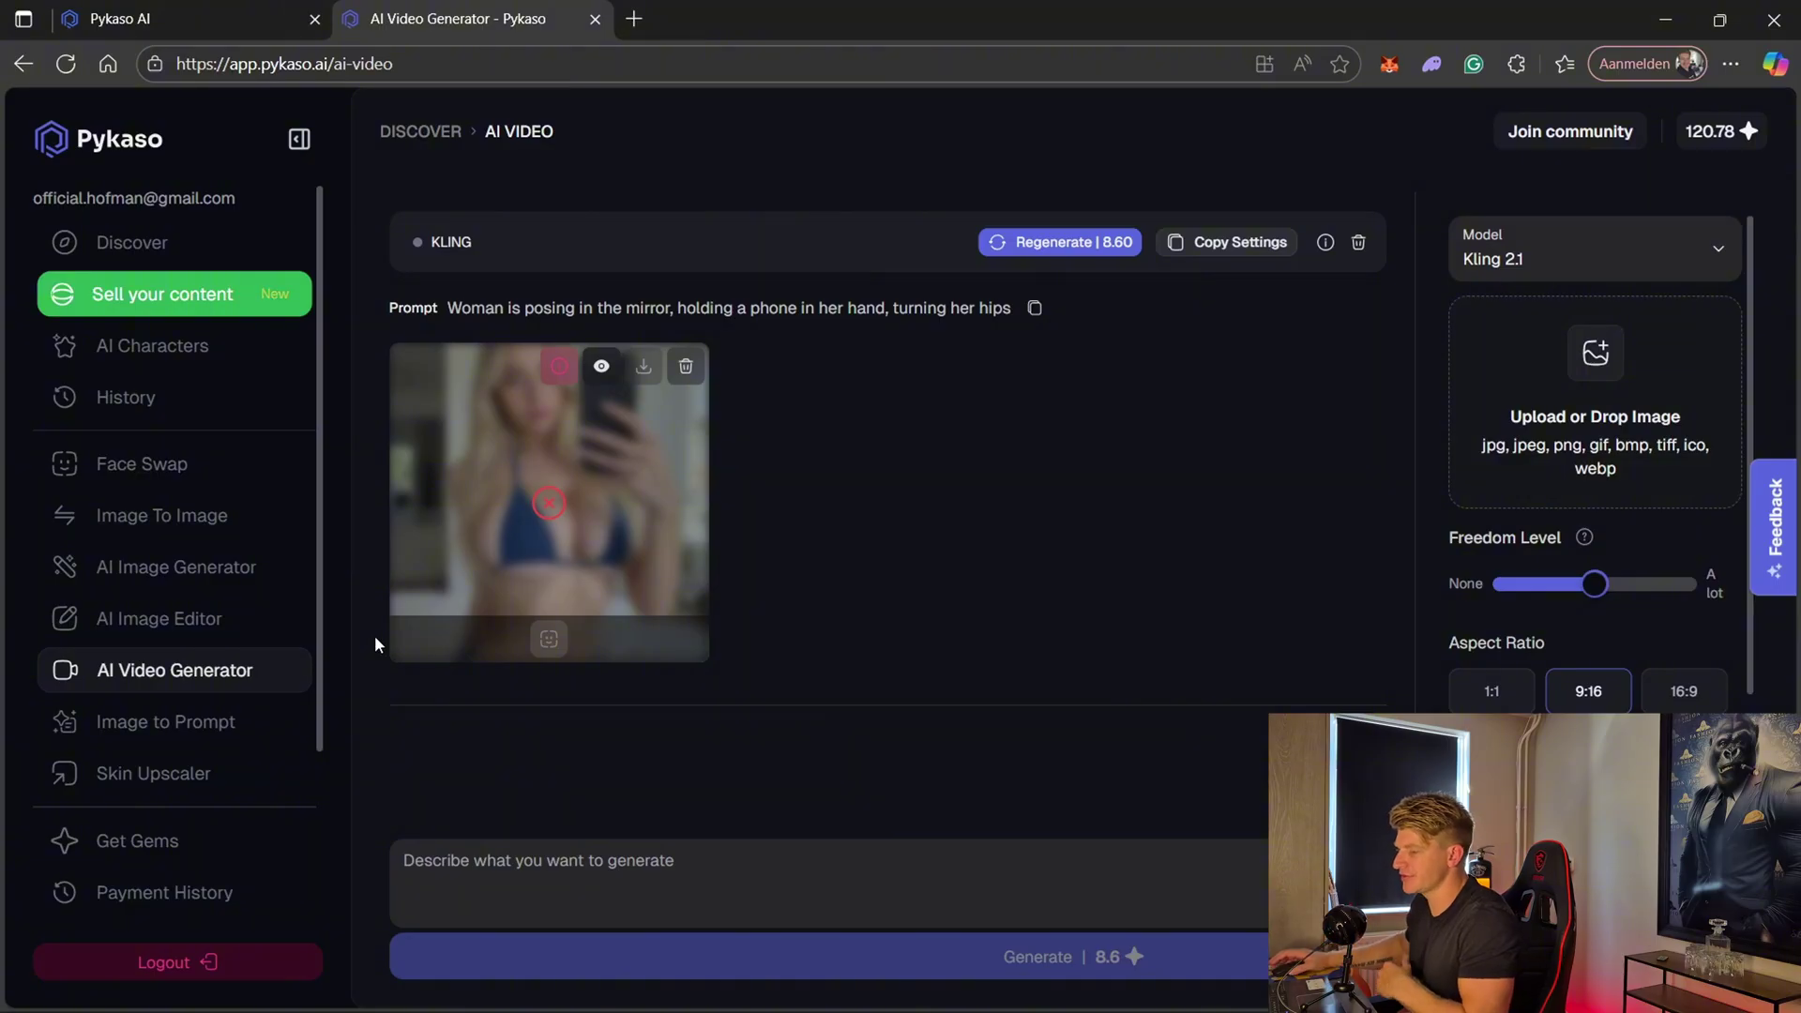
click(155, 517)
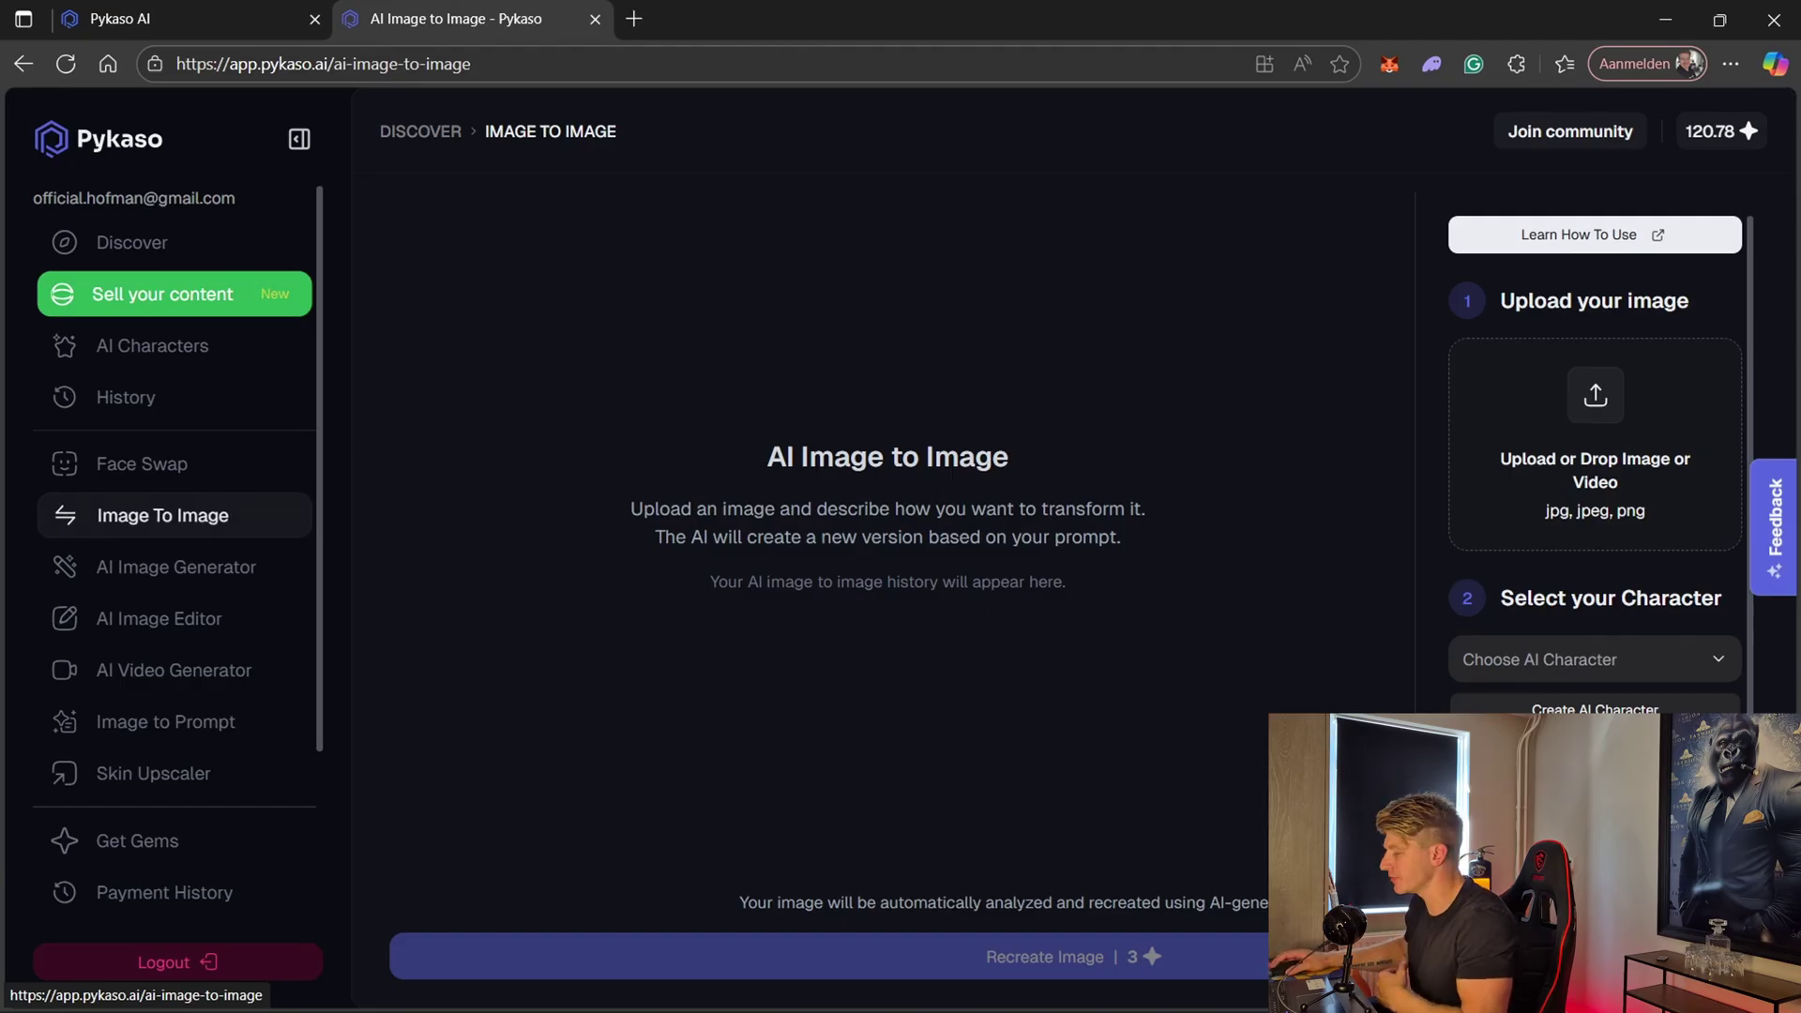
Upload the bikini photo as the source image and choose Hailey Summers as character
click(930, 984)
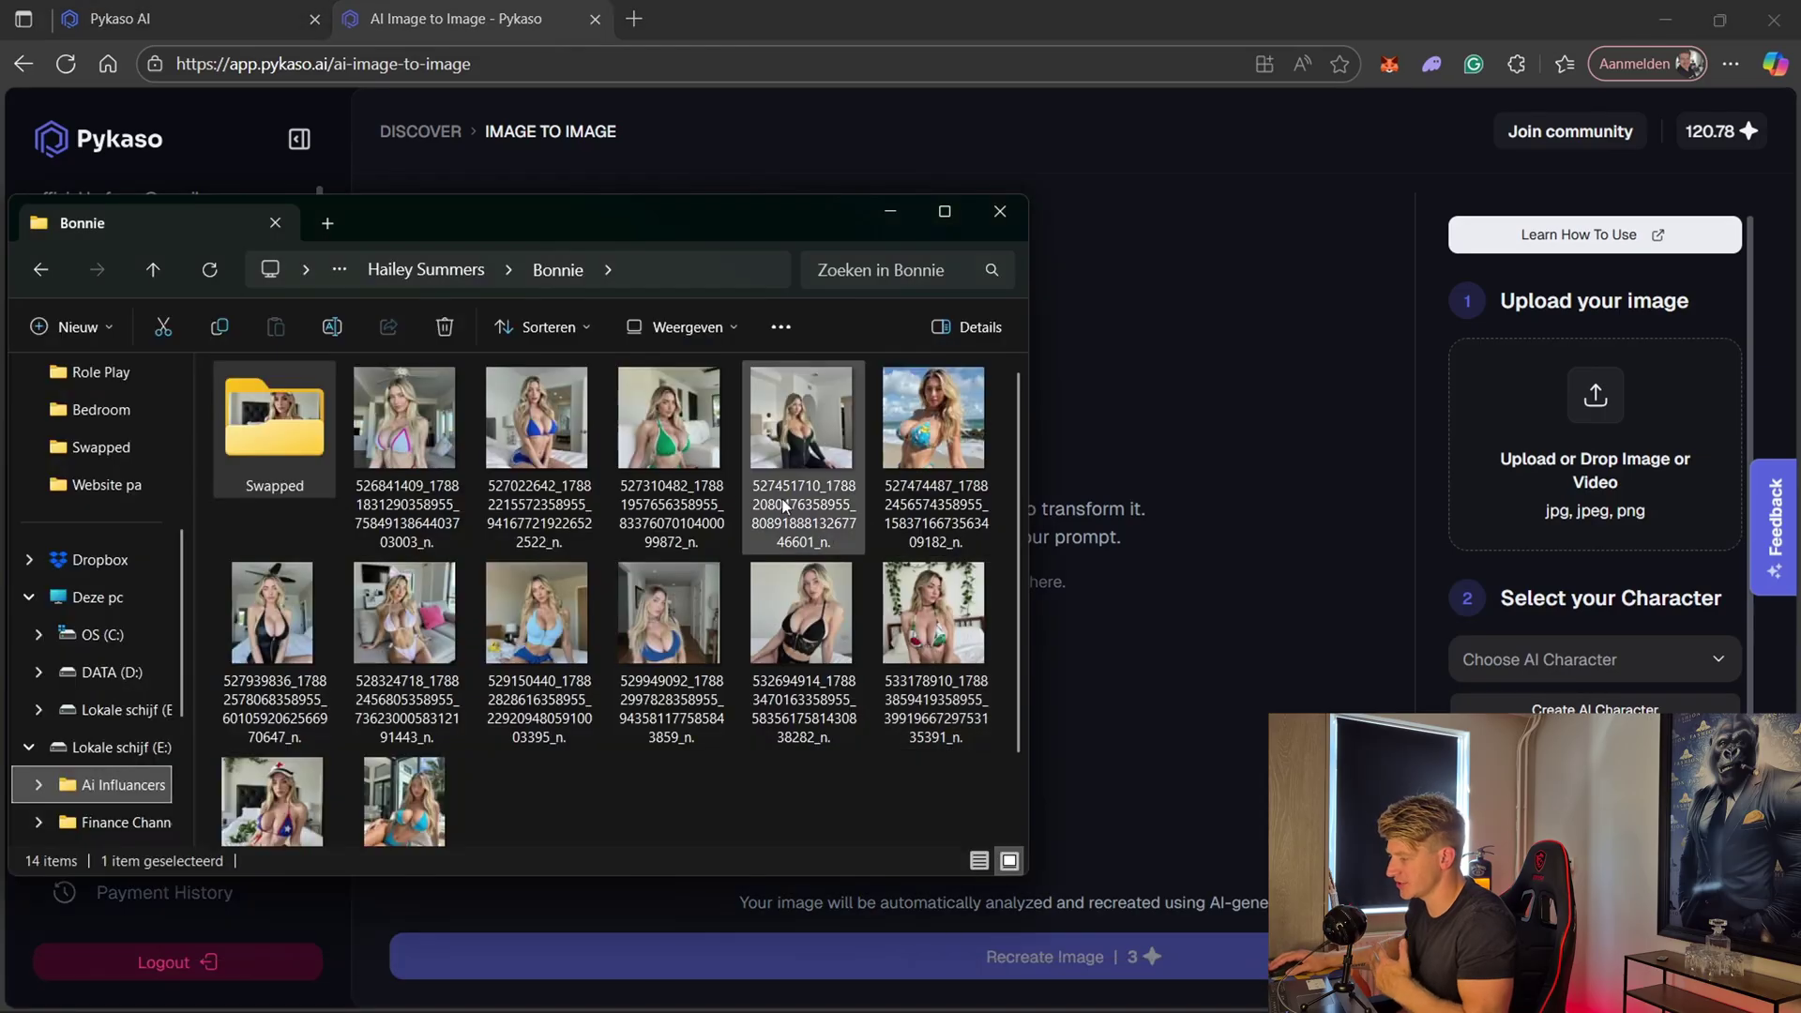
drag(404, 612, 1558, 547)
scroll(1558, 547, down, 2)
click(1669, 611)
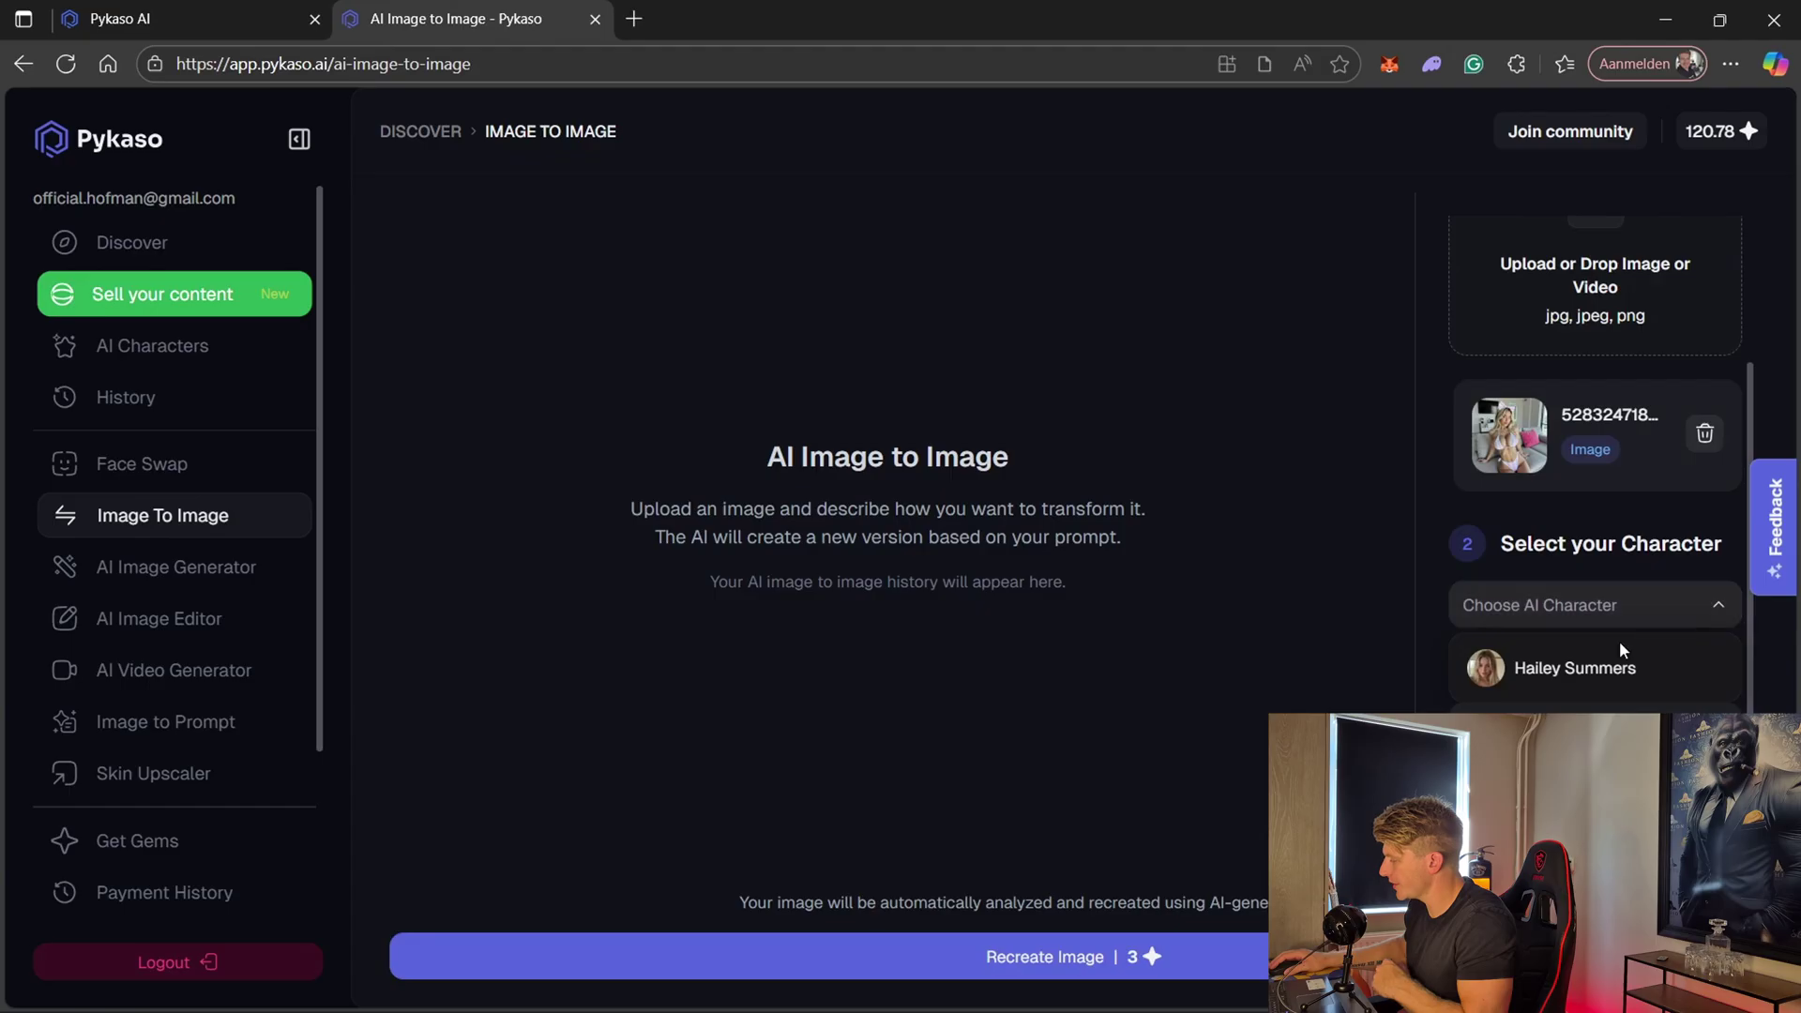
click(1612, 670)
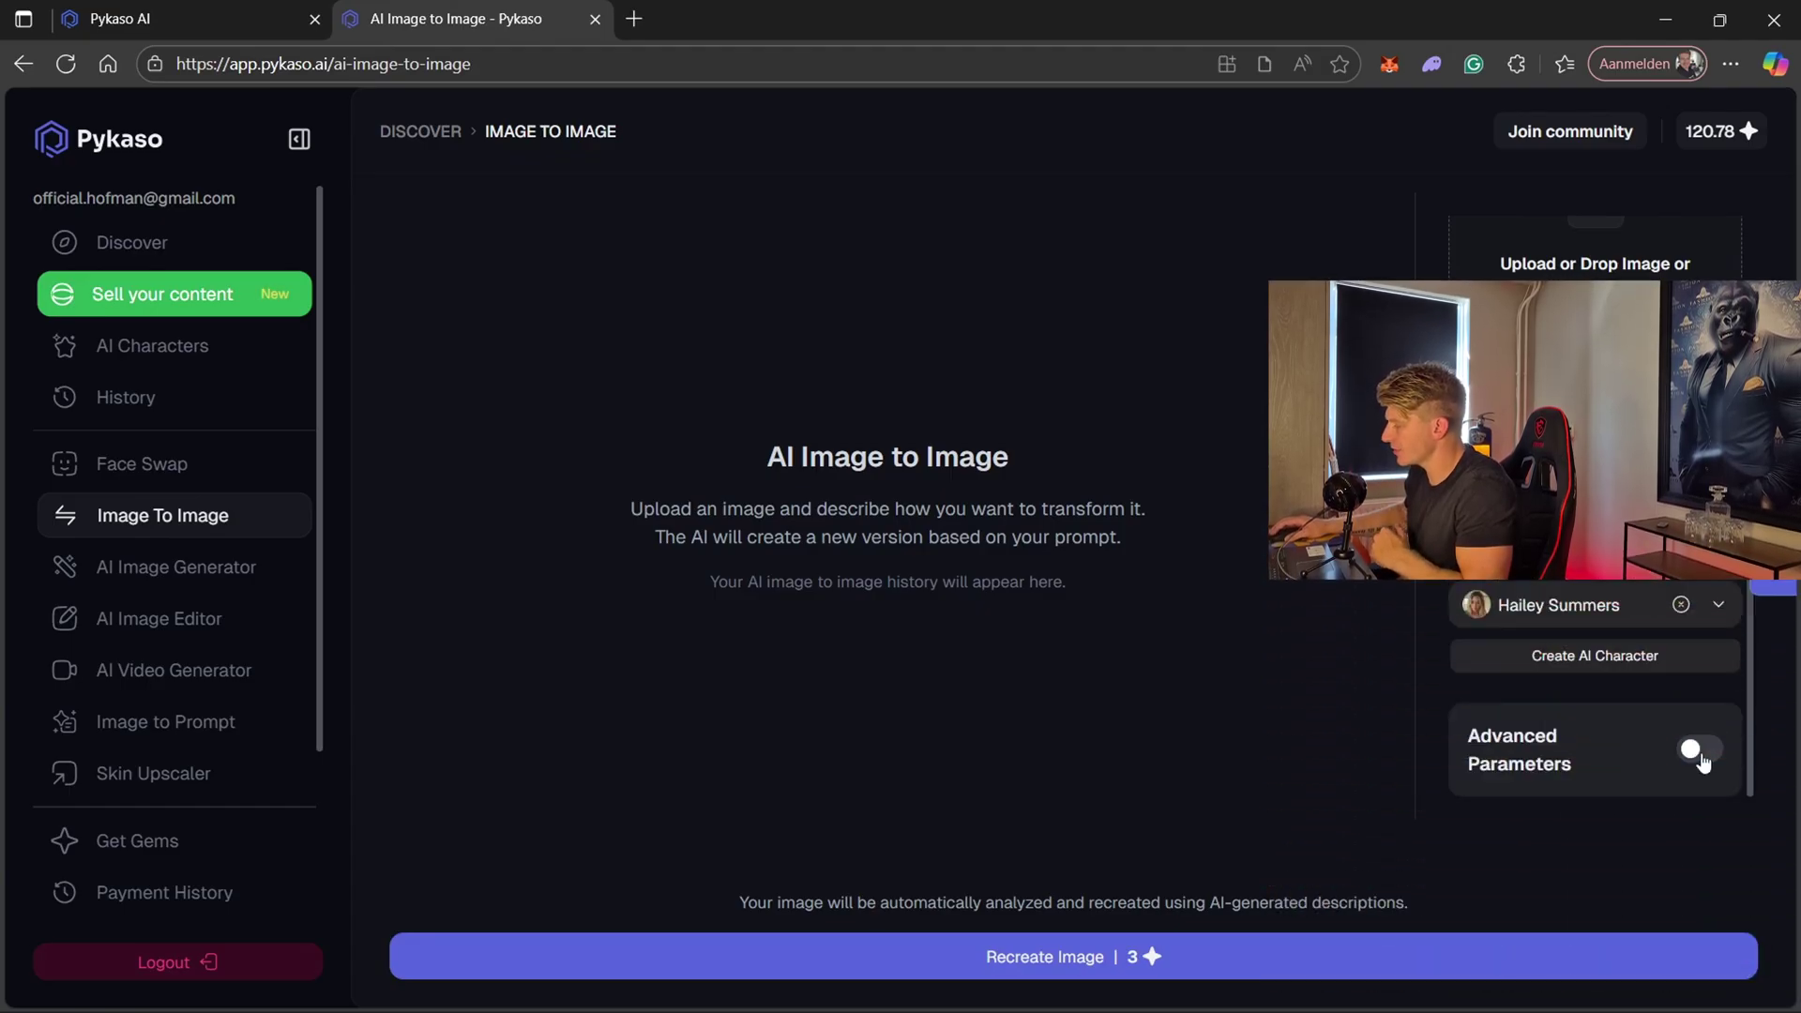
click(1700, 751)
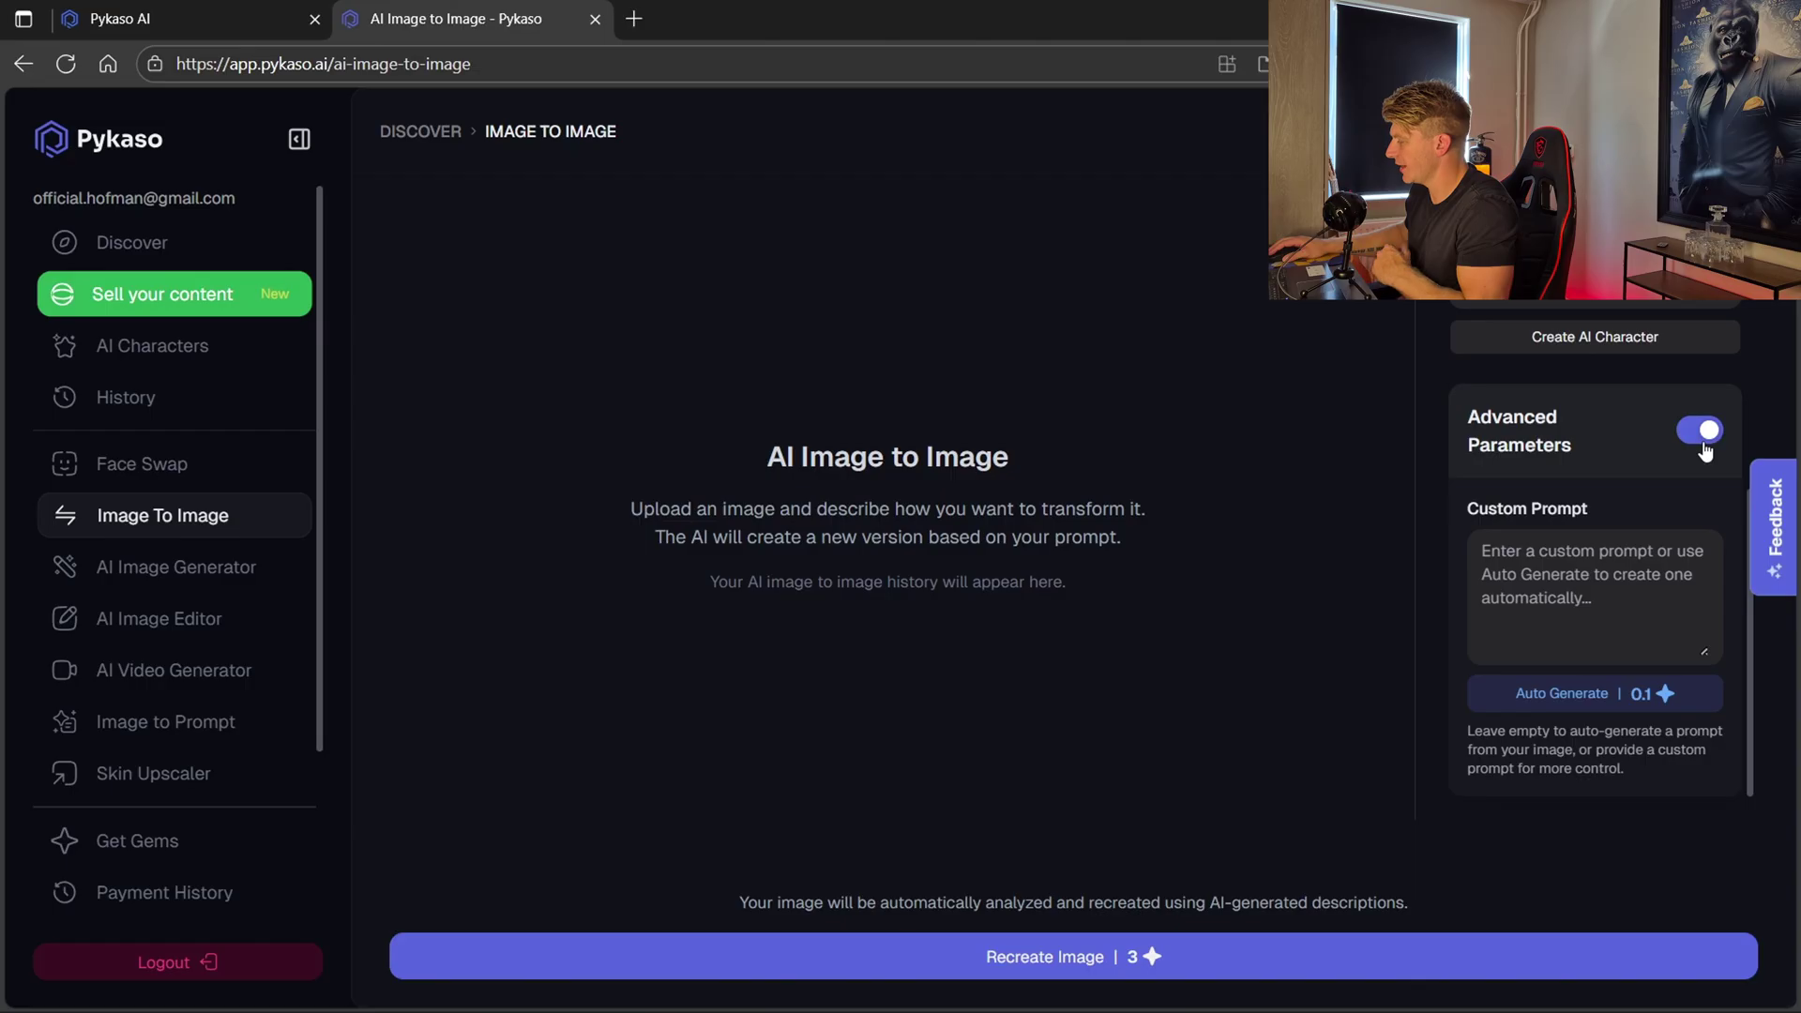
scroll(1705, 451, up, 1)
click(1700, 513)
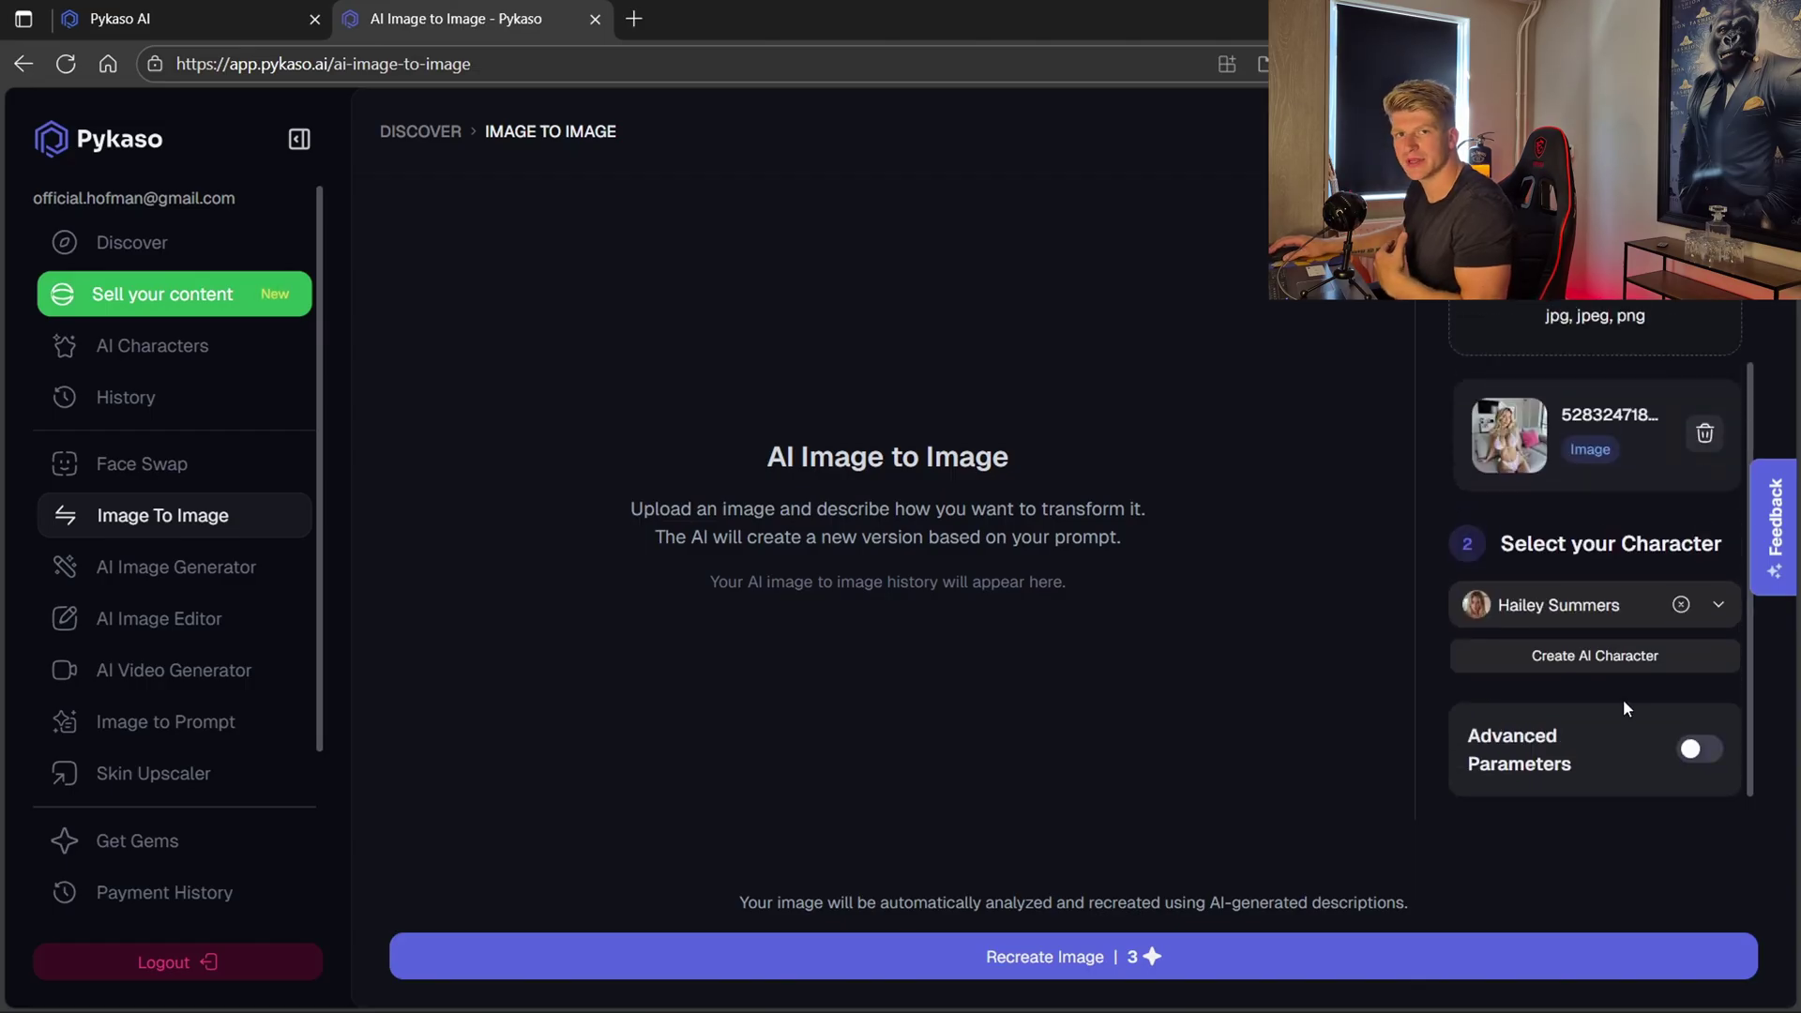
Recreate the photo as Hailey Summers and send the pink-bikini sofa result to the upscaler
click(1130, 958)
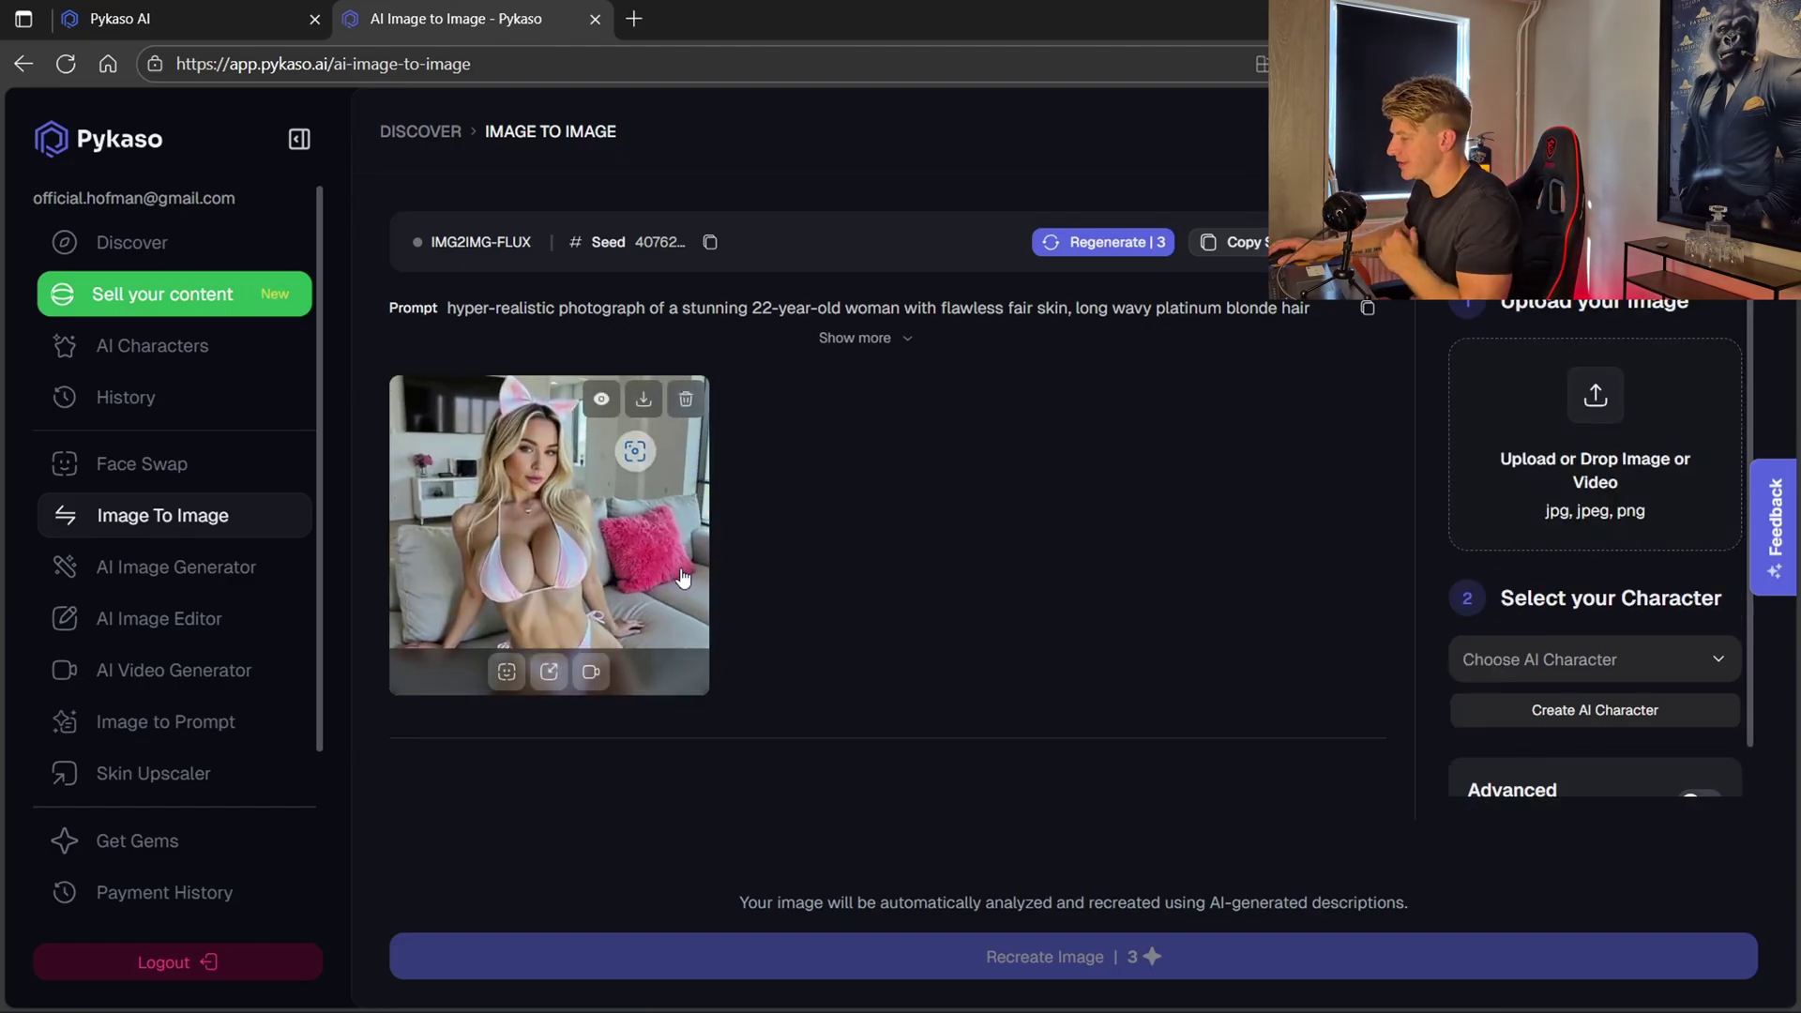
click(623, 586)
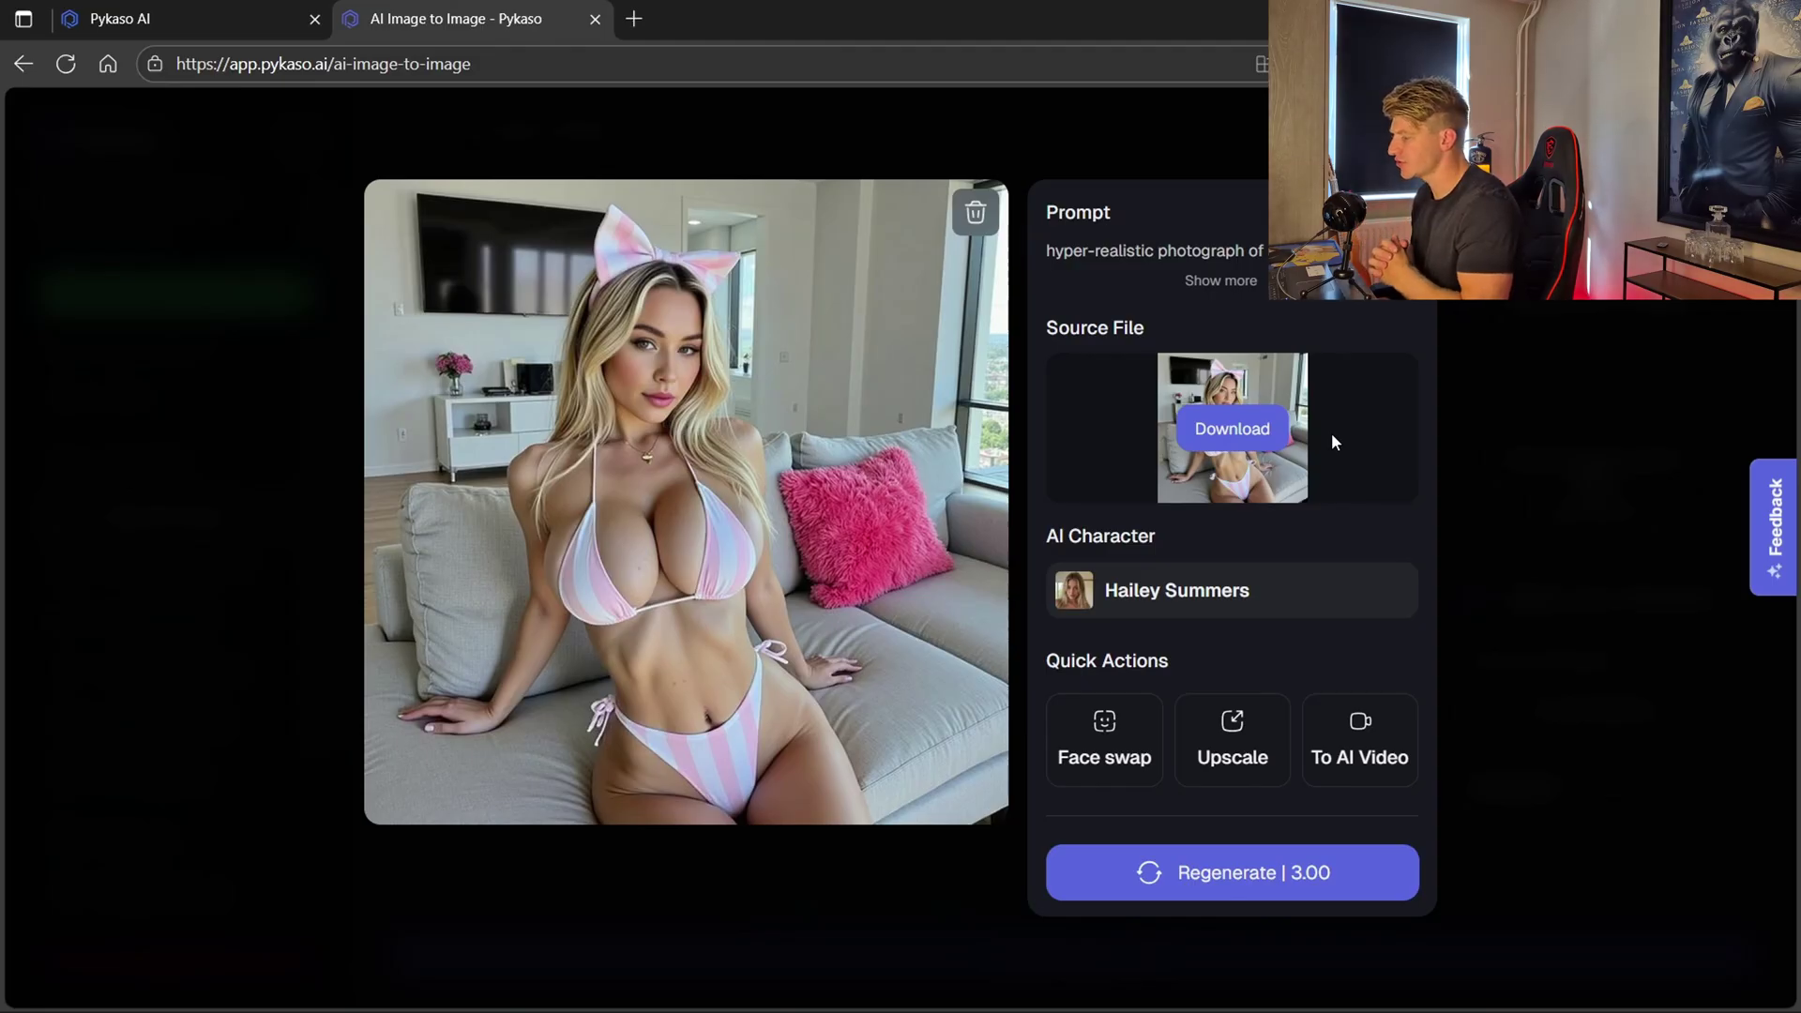
click(1258, 764)
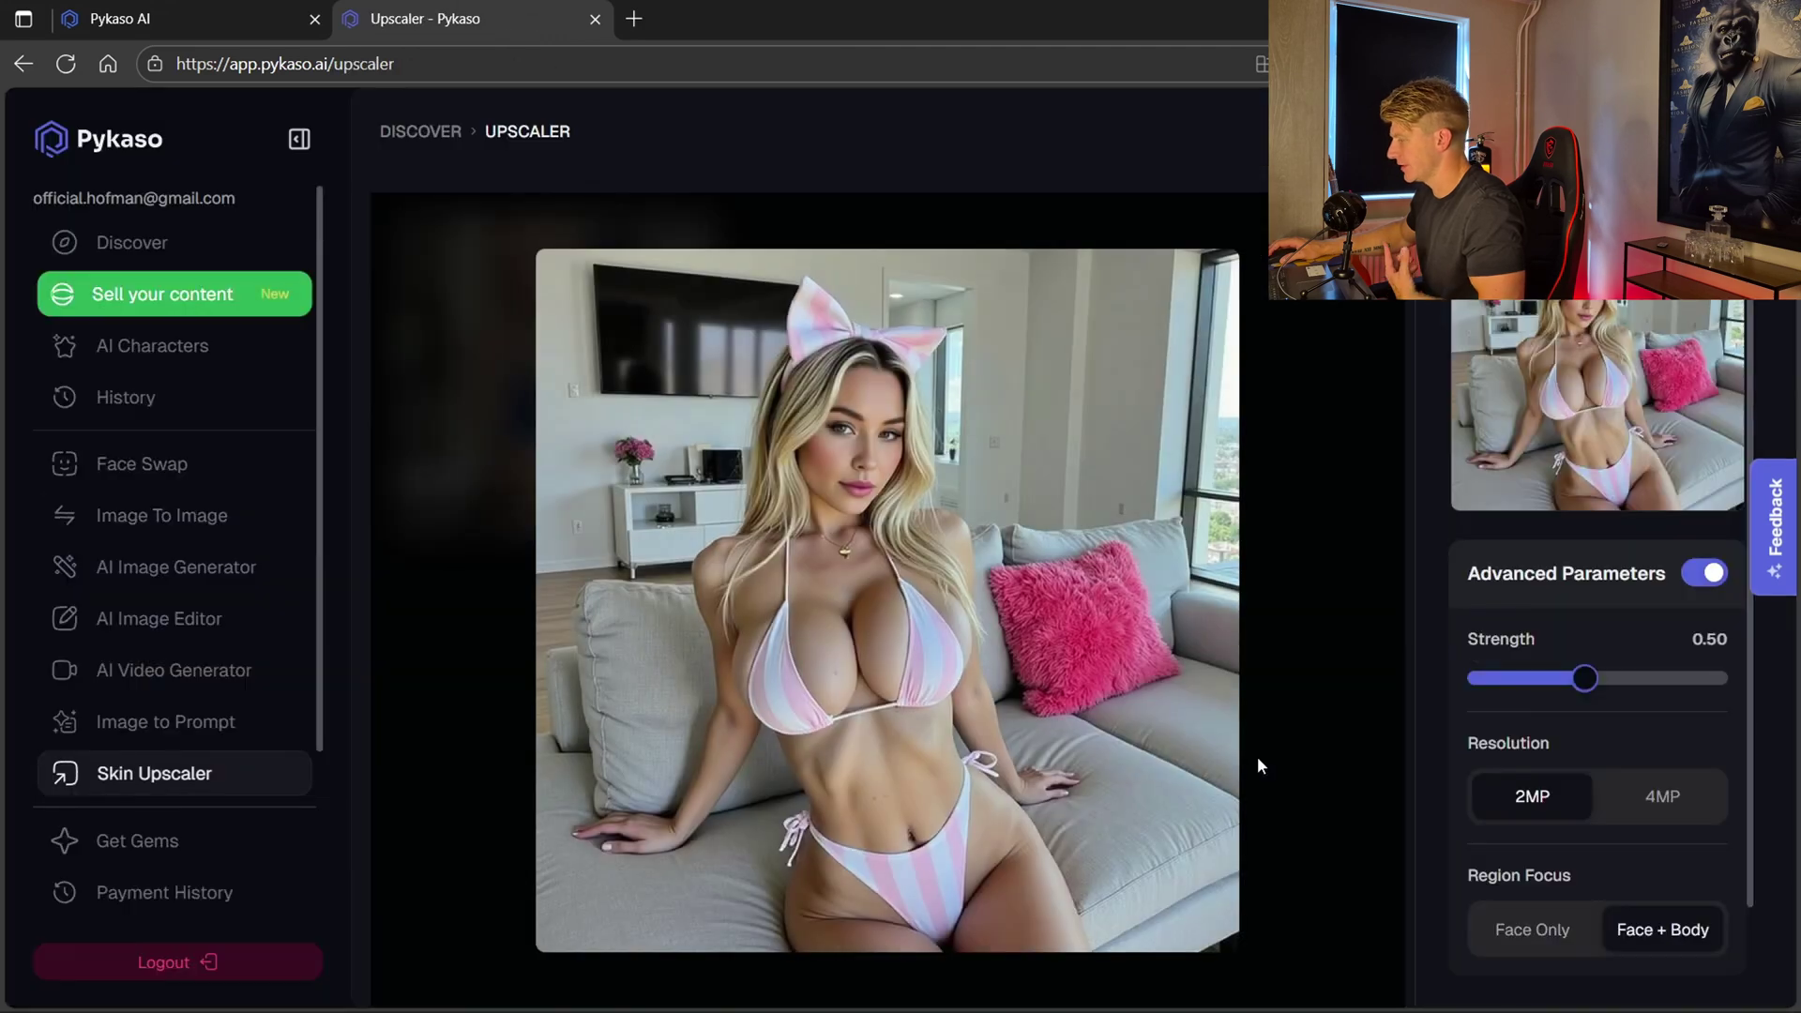
scroll(1623, 756, down, 1)
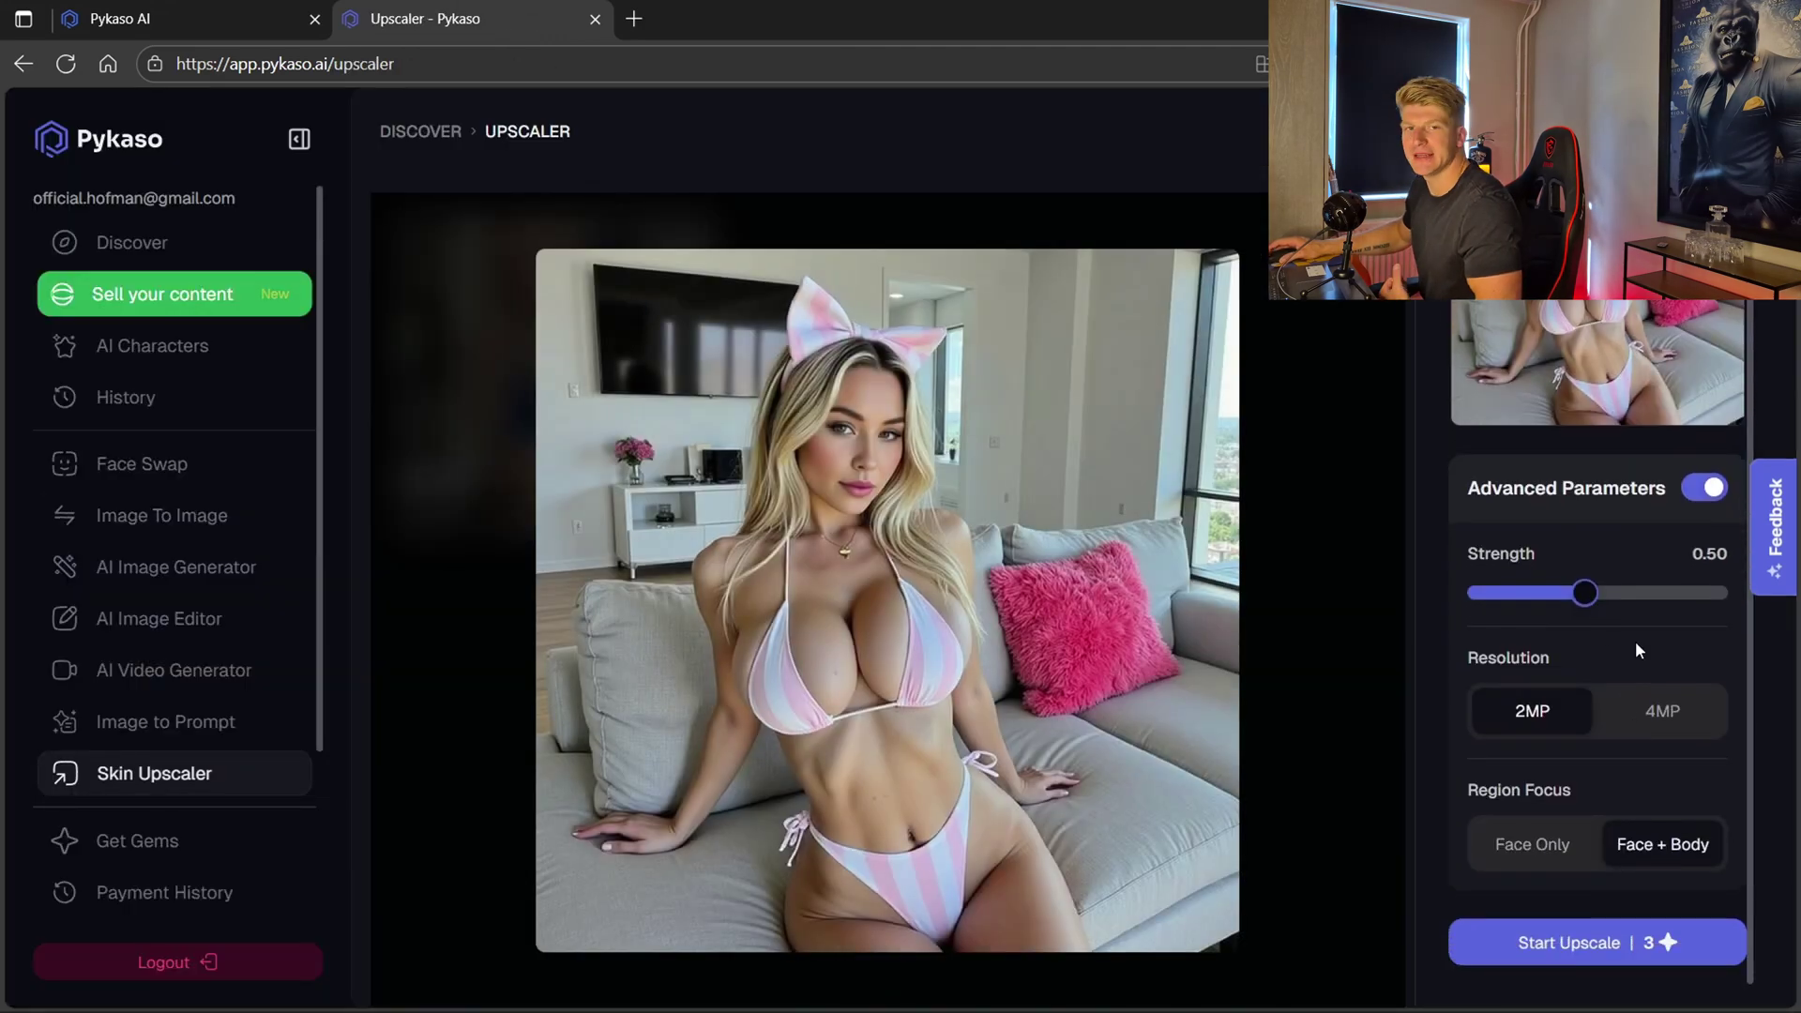